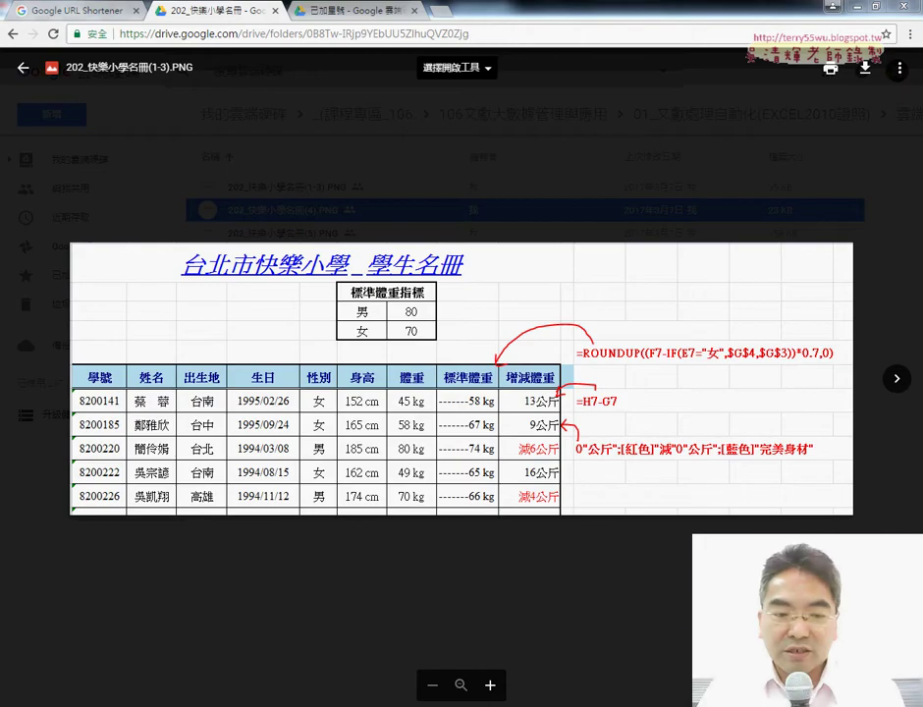
Step: Read the exam instructions PDF, then bring the EXD02 workbook back to the front
key("alt+Tab")
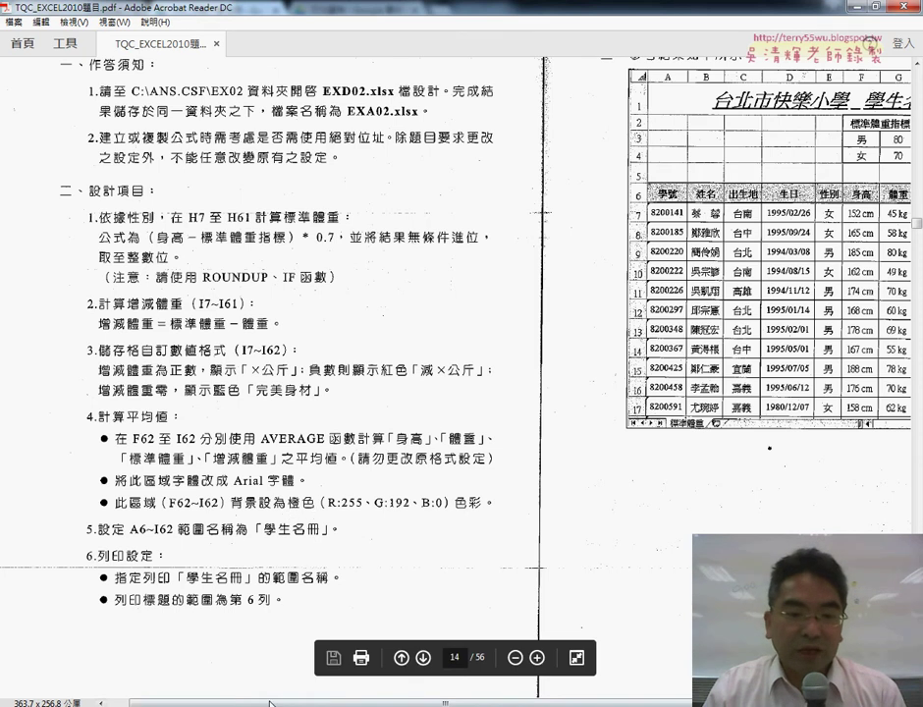
left_click(310, 675)
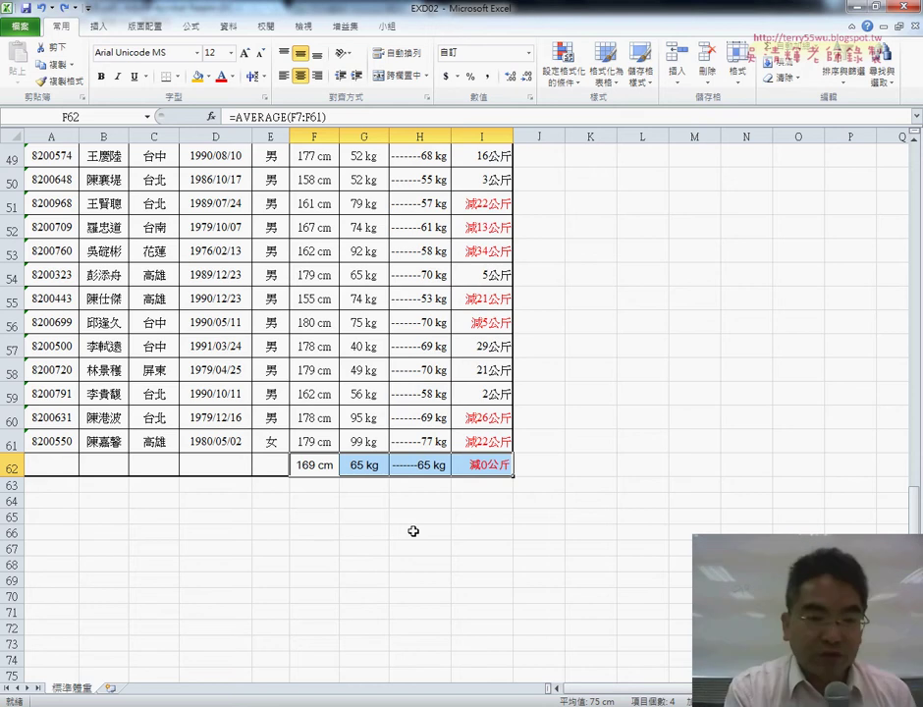
Step: Undo the last change and clear the old averages in F62:I62
key("ctrl+z")
key("ctrl+z")
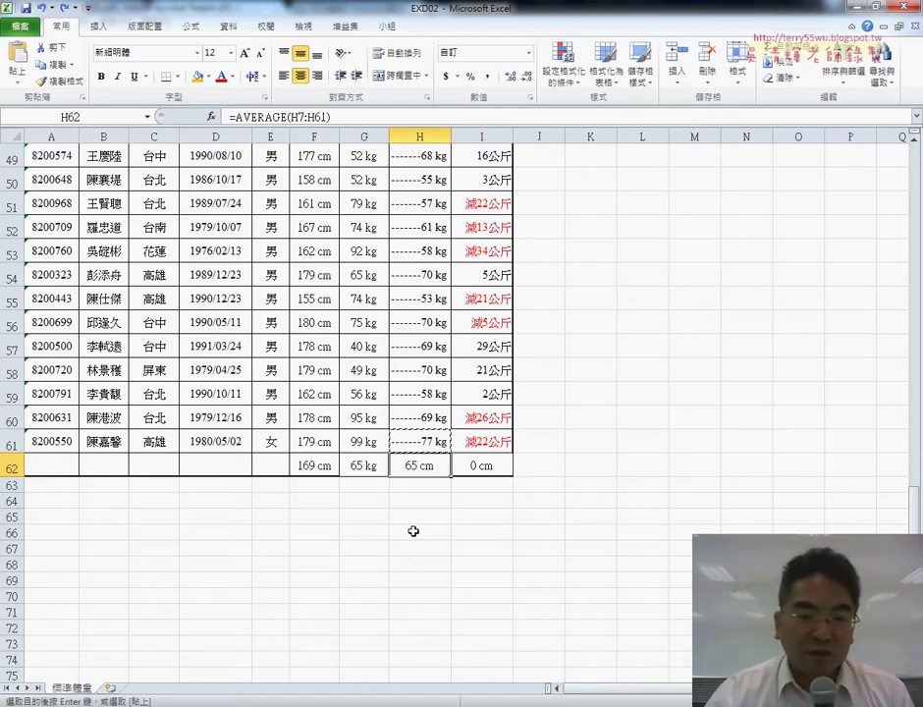
left_click_drag(319, 465, 466, 469)
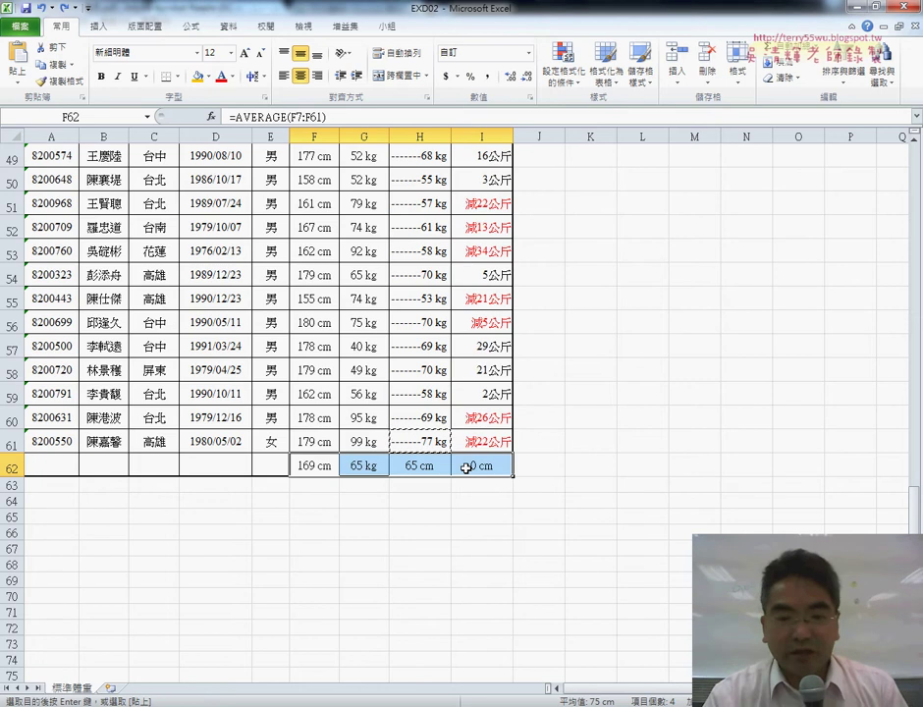
key("Delete")
Step: Start inserting the Statistical AVERAGE function into F62, then cancel it
left_click(314, 465)
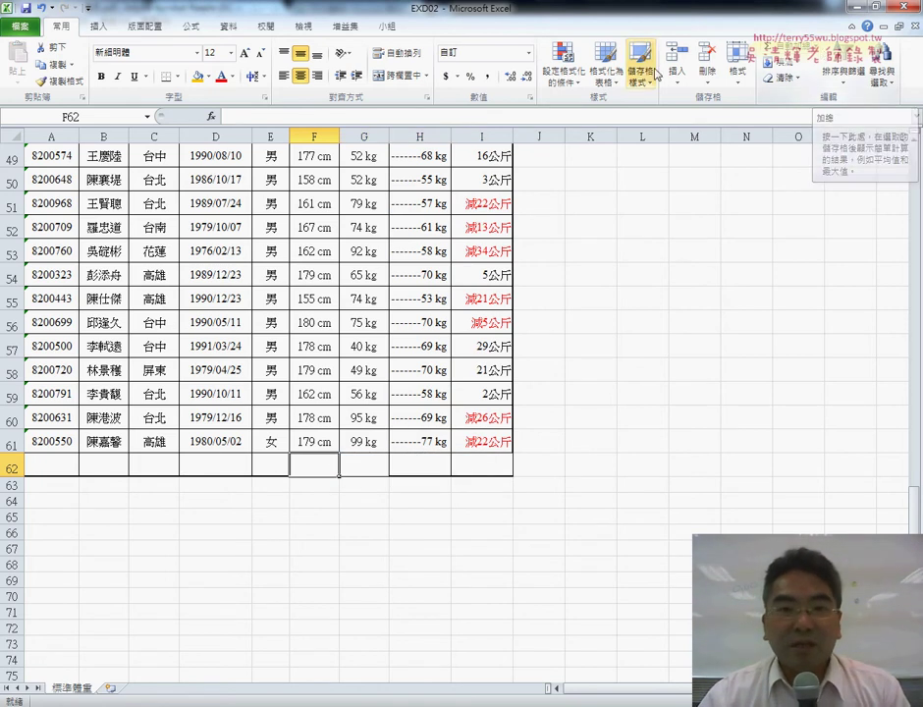
left_click(210, 118)
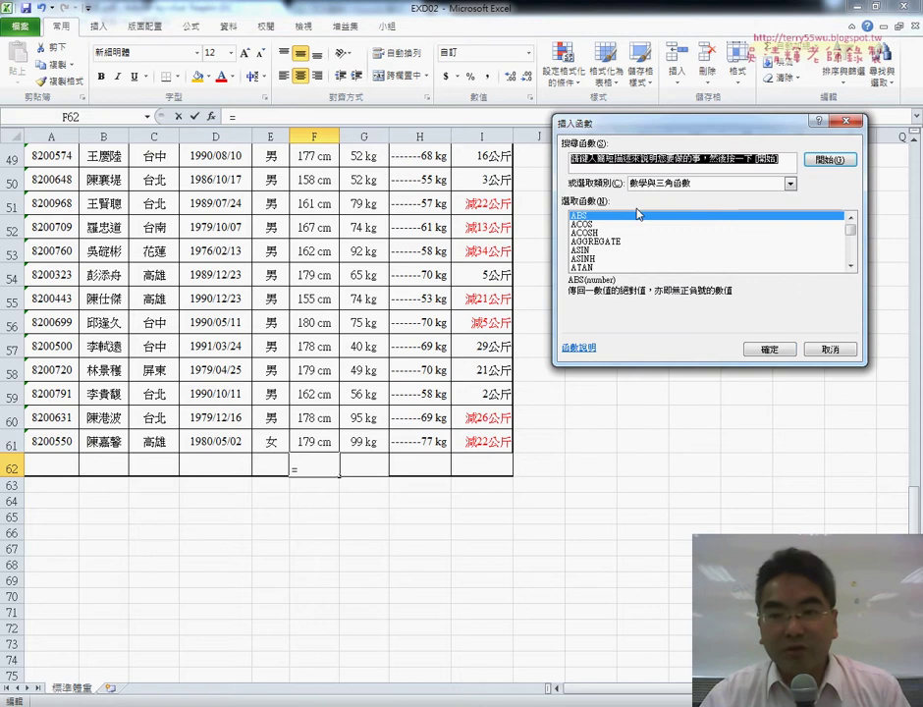
left_click(790, 184)
left_click(672, 239)
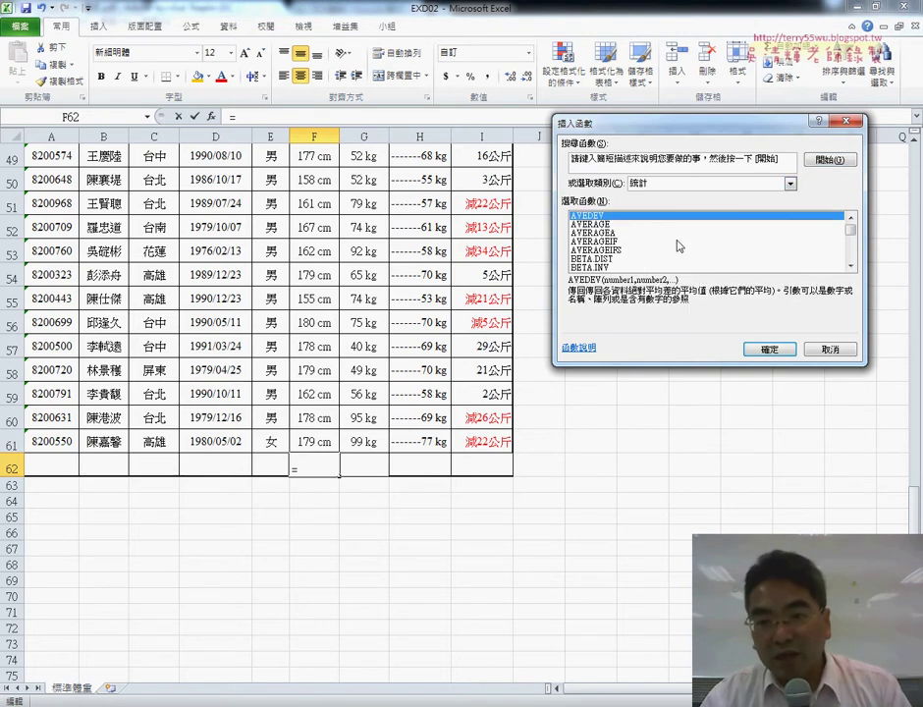
left_click(606, 223)
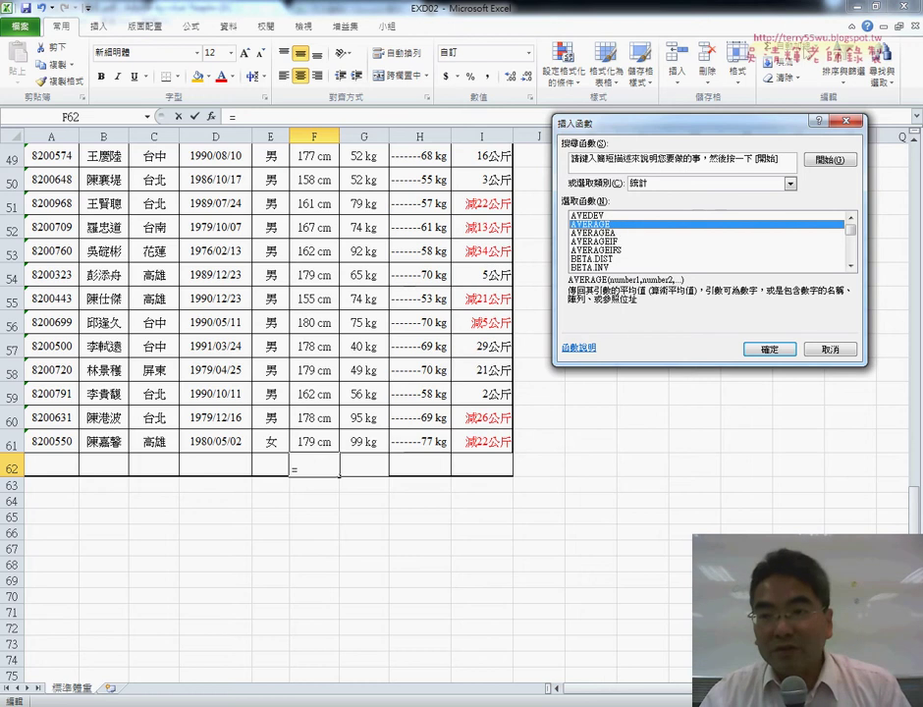
left_click(833, 350)
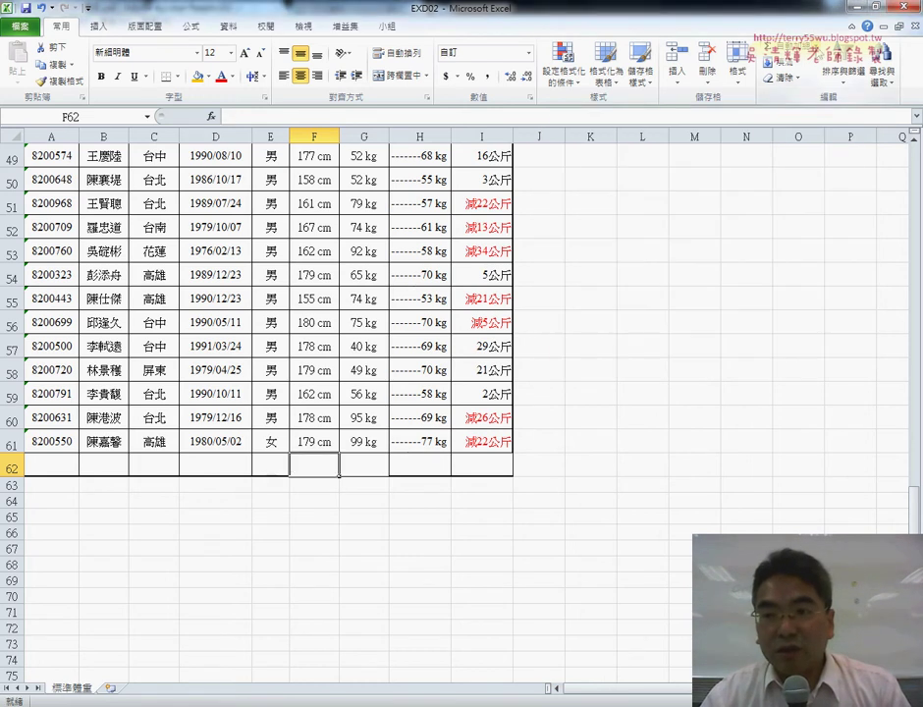
Step: Use AutoSum Average in F62 over F7:F61 and confirm, giving 169 cm
left_click(807, 46)
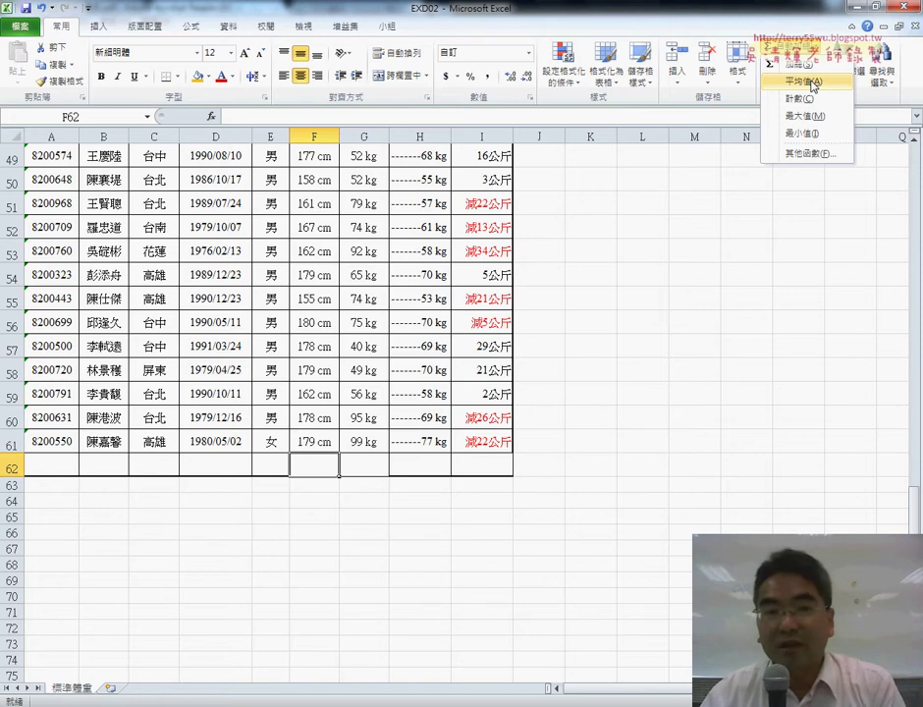
left_click(811, 86)
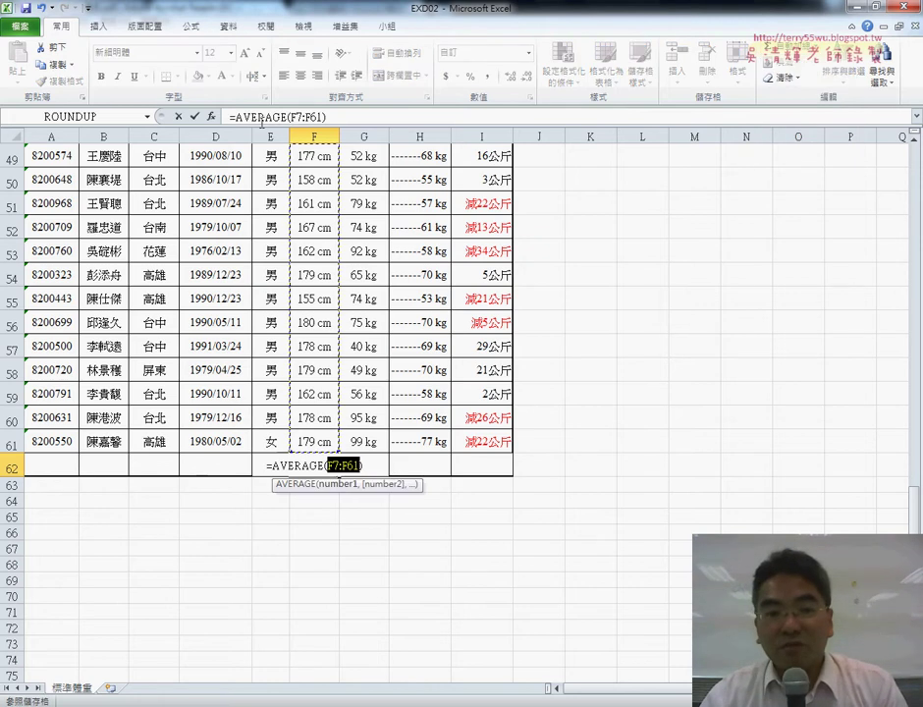
scroll(295, 196, "up", 9)
scroll(350, 208, "up", 4)
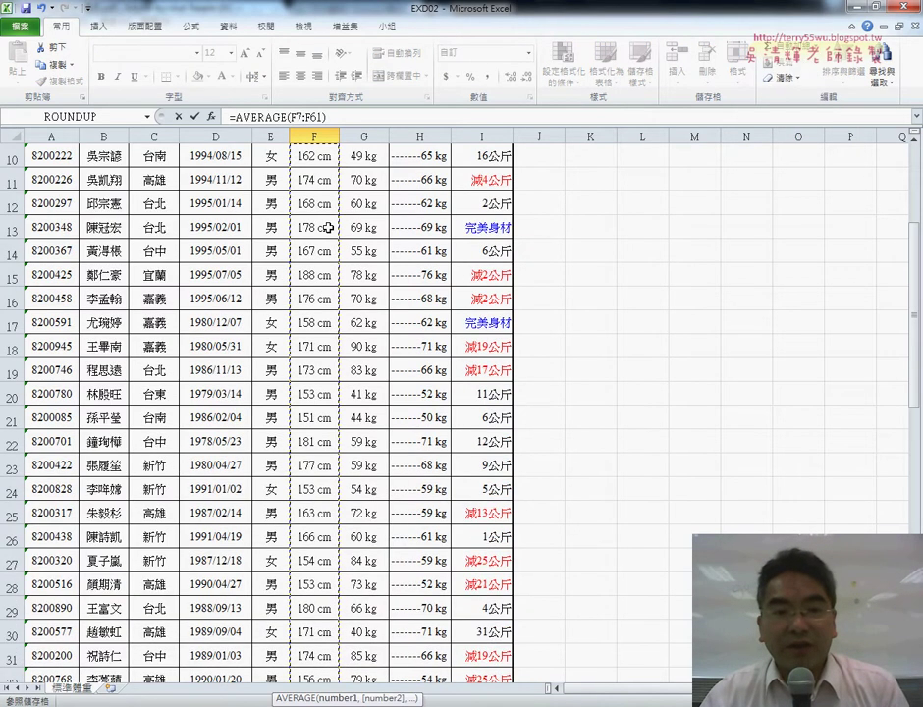
scroll(354, 208, "up", 3)
scroll(314, 246, "down", 6)
scroll(319, 249, "down", 8)
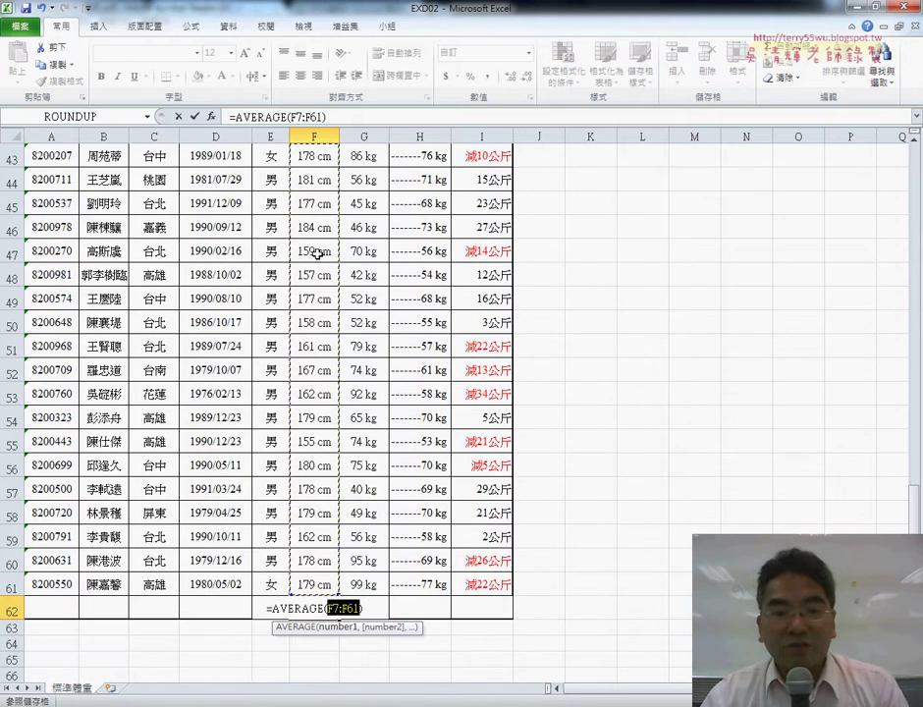
scroll(309, 278, "down", 4)
left_click(195, 116)
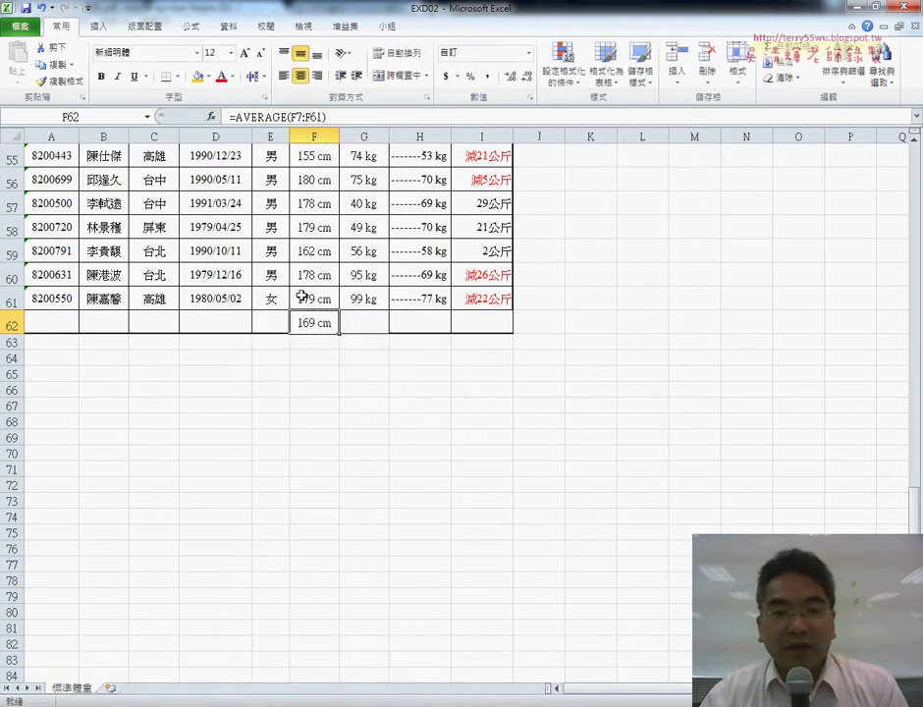
Step: Fill the F62 average formula across to I62 and check the resulting cells
left_click_drag(341, 334, 496, 329)
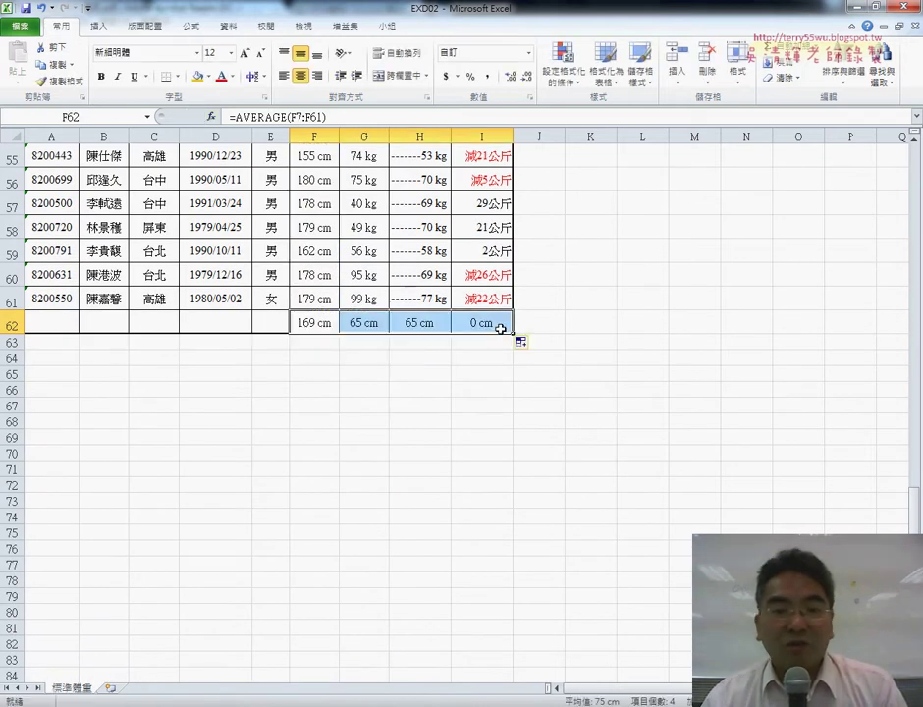
left_click(308, 323)
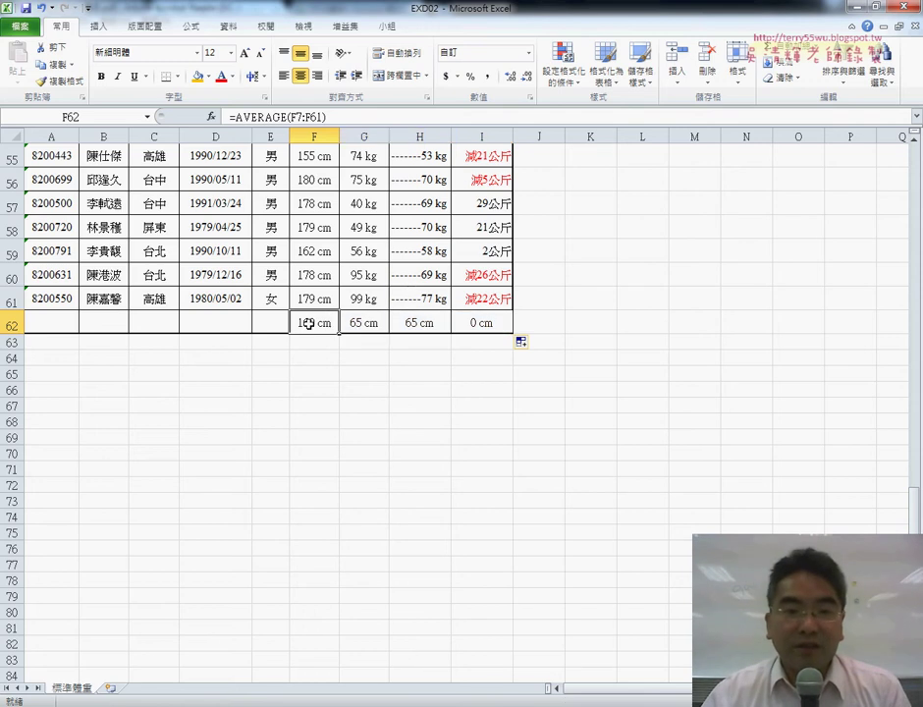
left_click(316, 300)
left_click(359, 322)
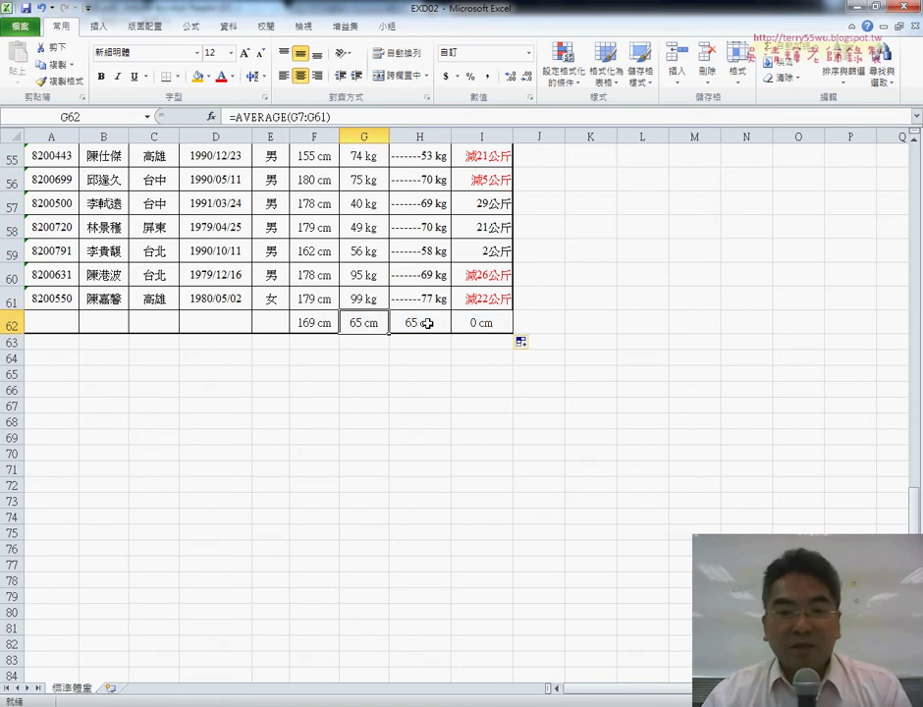
left_click(426, 323)
left_click(496, 301)
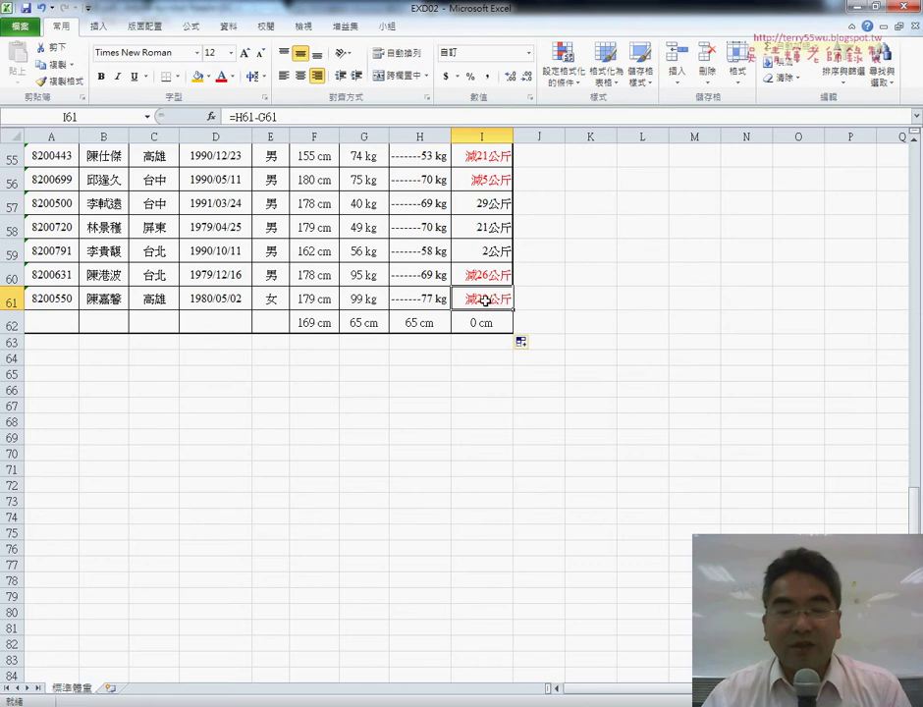
Step: Copy the I61 and H61 formats onto I62 and H62, giving red 減0公斤 and -------65 kg
left_click(59, 81)
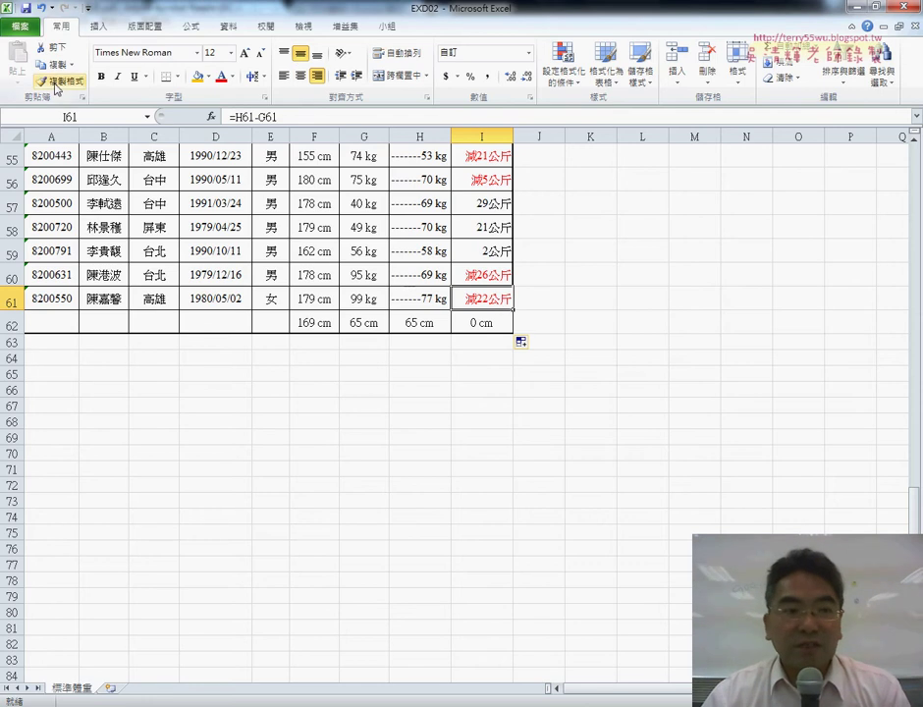
left_click(481, 324)
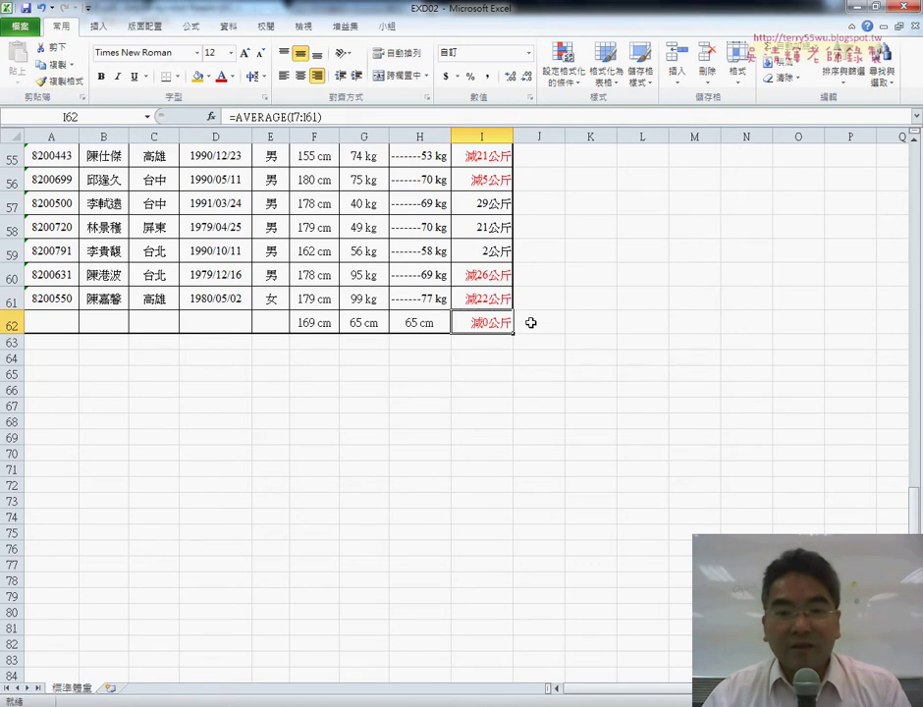
left_click(485, 301)
left_click(481, 322)
left_click(425, 299)
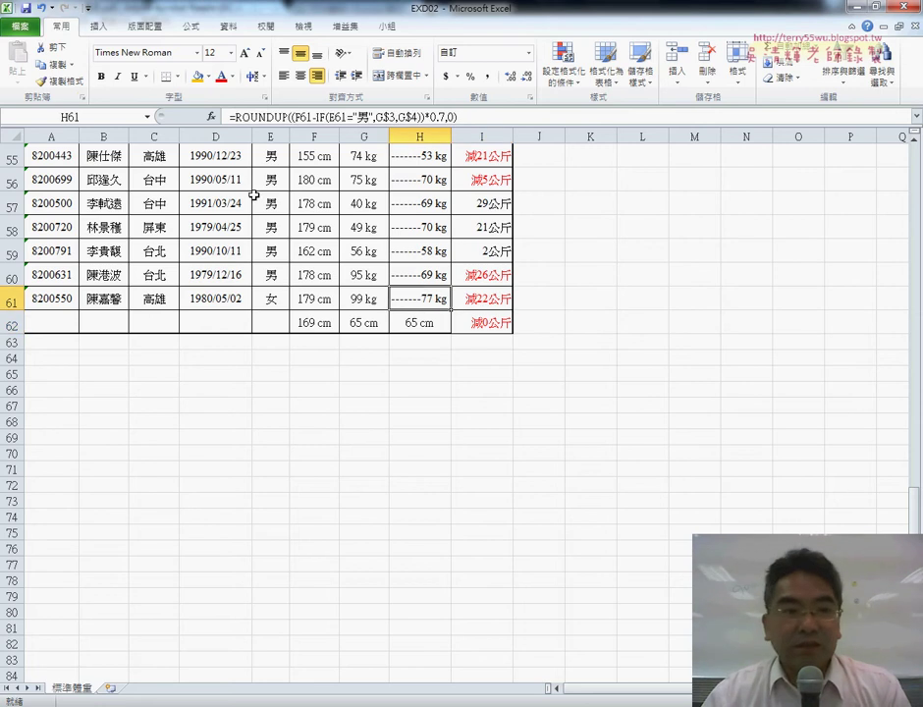
double_click(59, 80)
left_click(430, 324)
key("Escape")
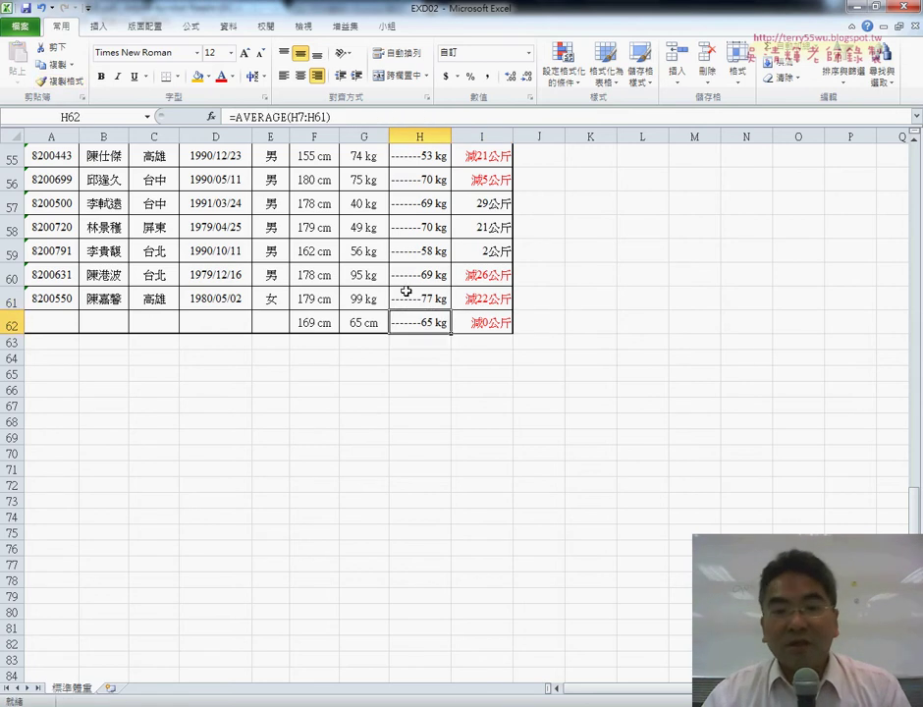
Step: Copy the G61 and F61 formats onto G62 and F62, giving 65 kg and 169 cm
left_click(364, 304)
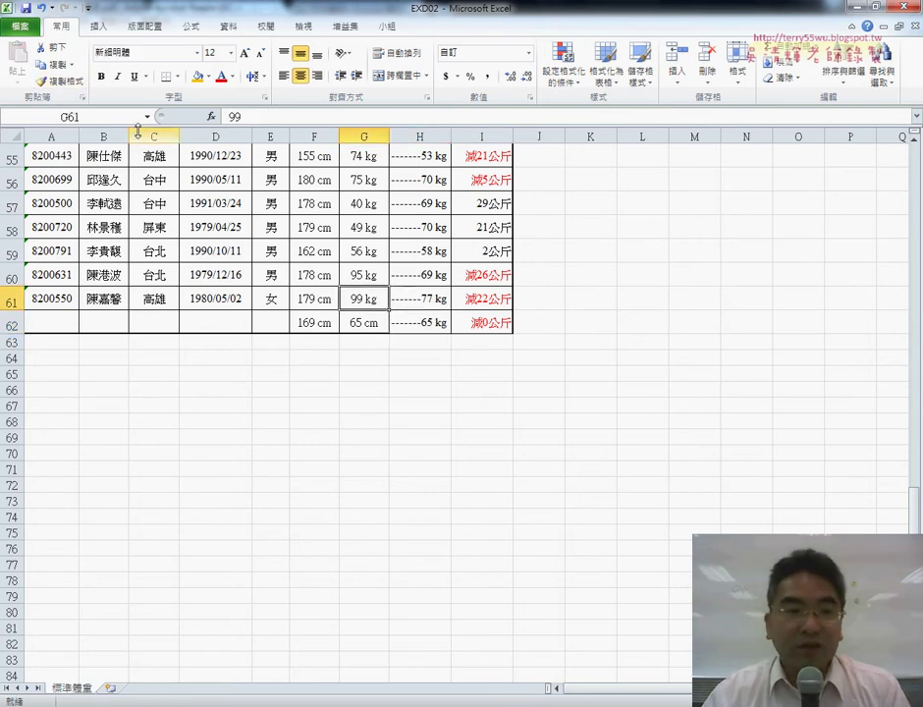
left_click(59, 80)
left_click(355, 320)
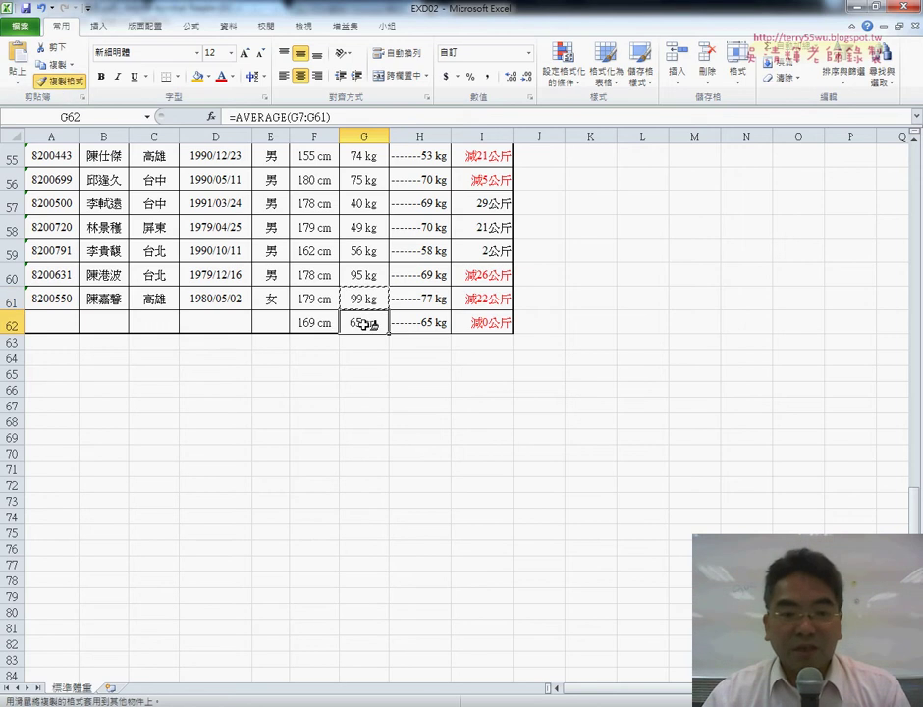
left_click(311, 303)
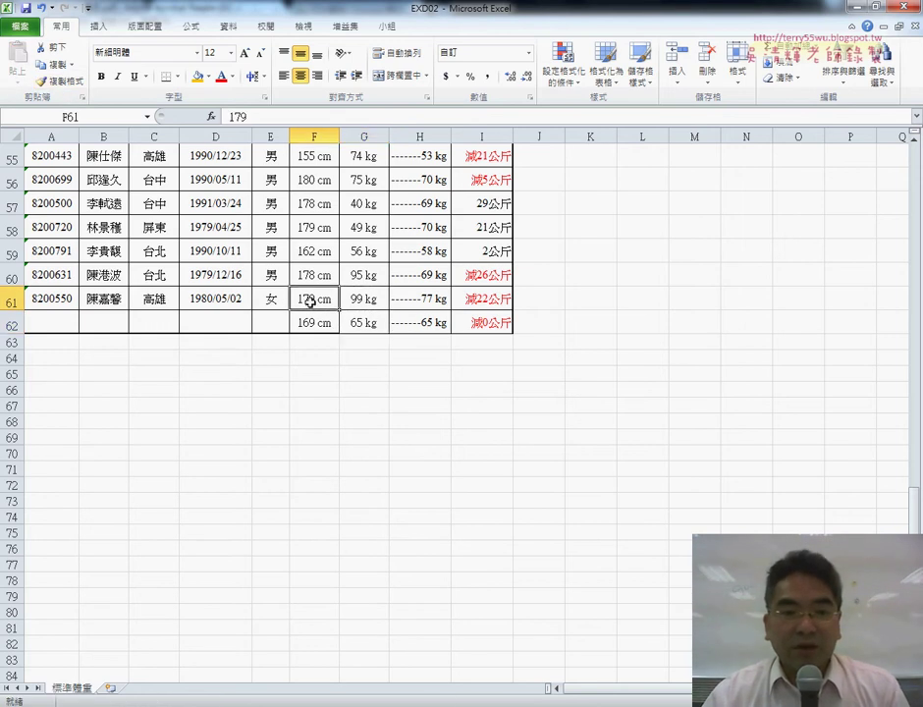
left_click(59, 81)
left_click(321, 319)
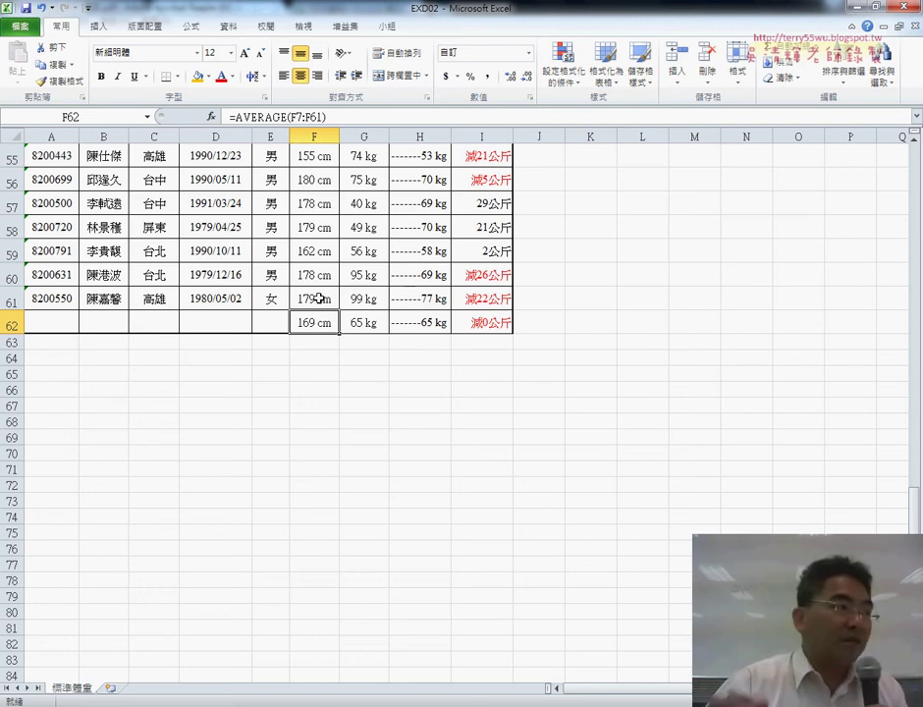
Step: Change the font of the F62:I62 averages to Arial Unicode MS
left_click_drag(309, 323, 481, 322)
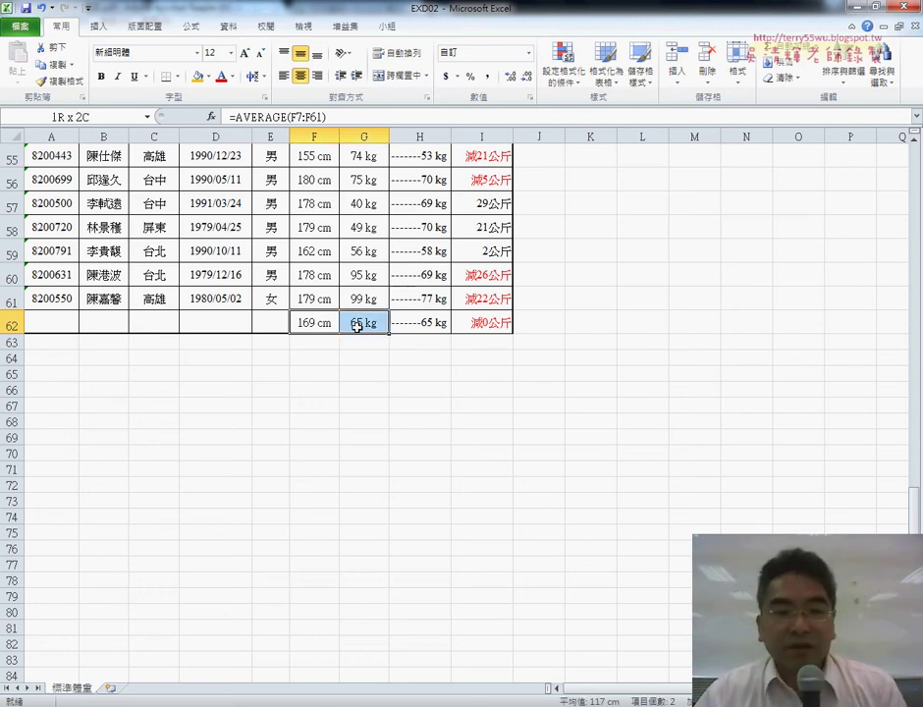
left_click(197, 54)
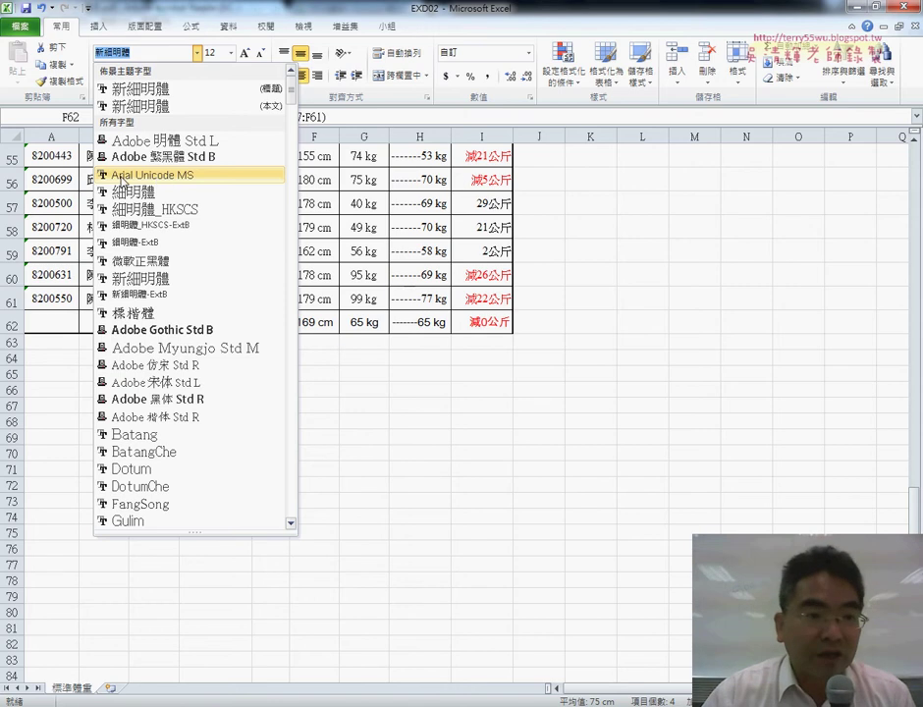
left_click(122, 177)
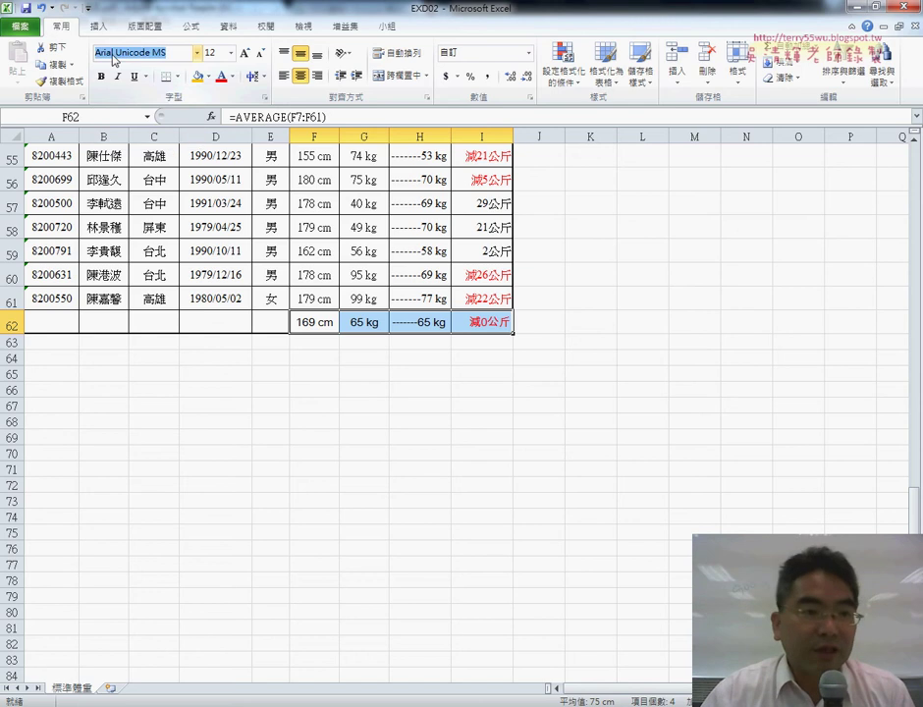
double_click(110, 52)
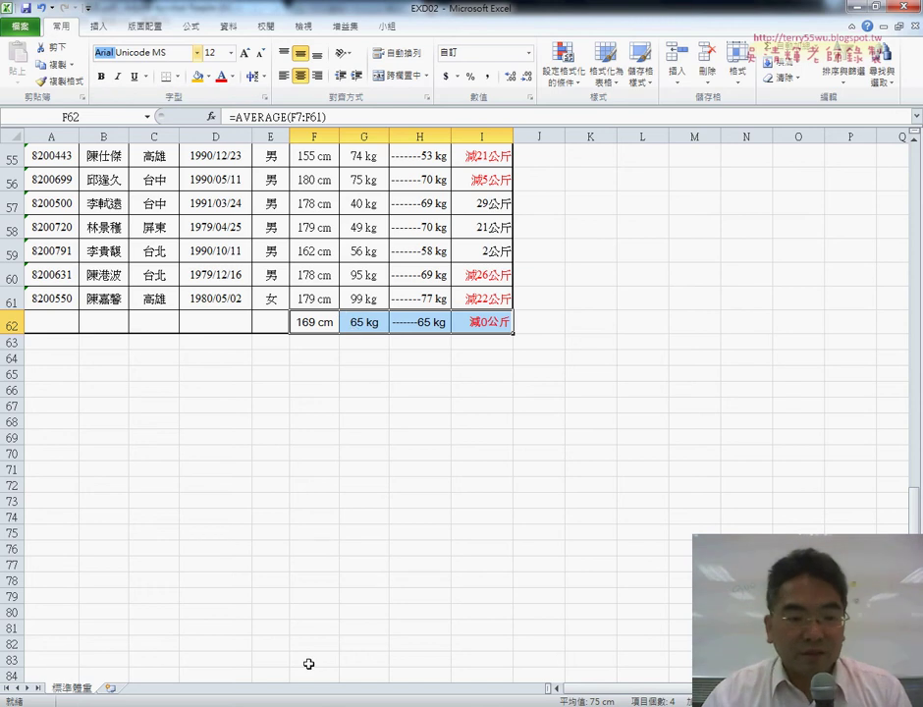
left_click_drag(312, 324, 482, 322)
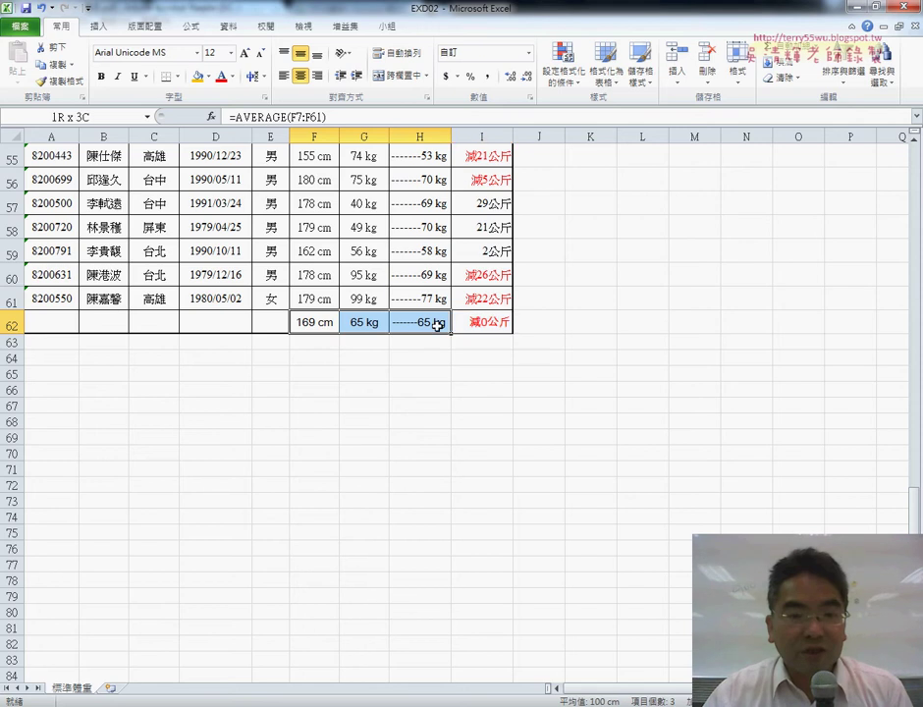
Step: Fill F62:I62 with orange, then check the instructions PDF and return to Excel
left_click(208, 77)
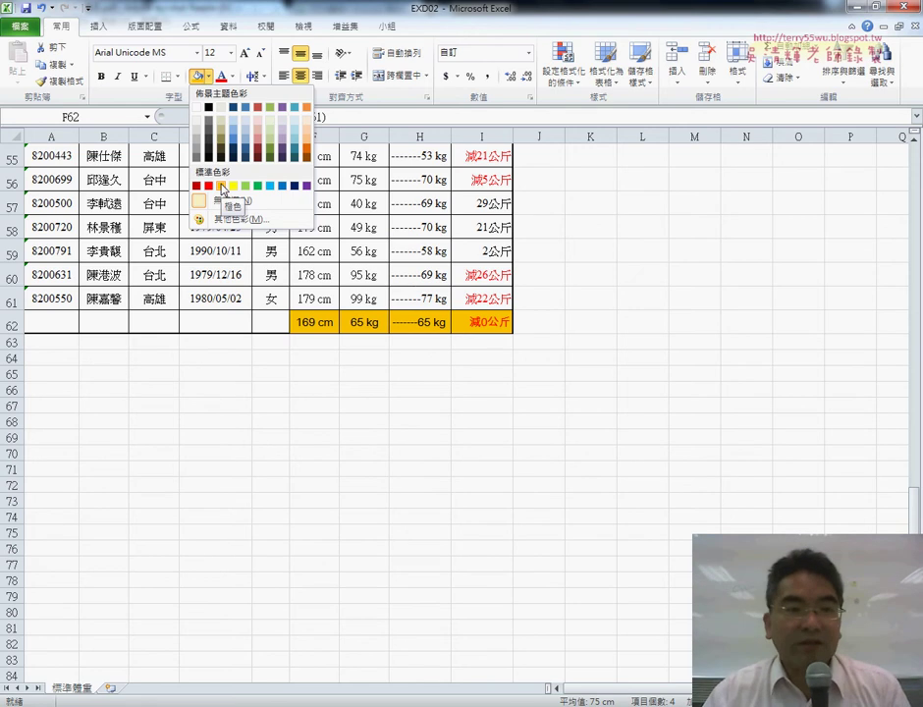
left_click(222, 187)
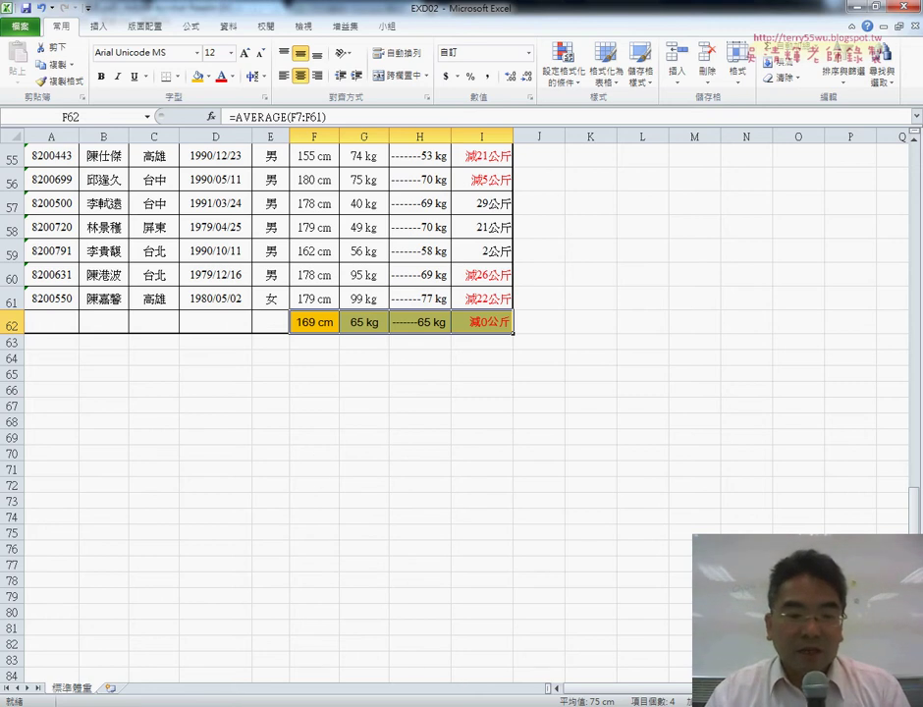
key("alt+Tab")
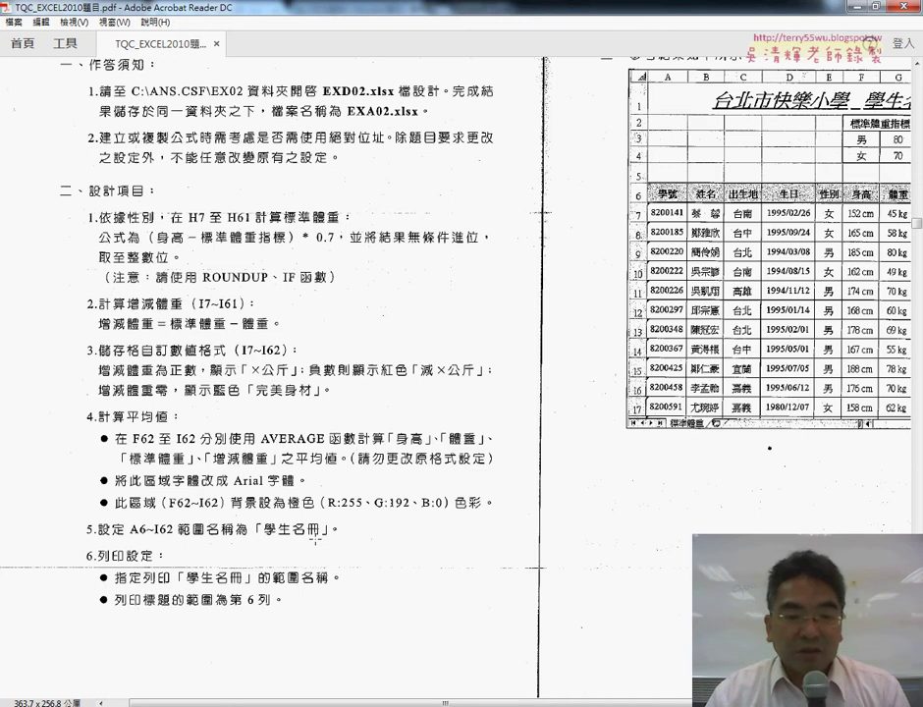
key("alt+Tab")
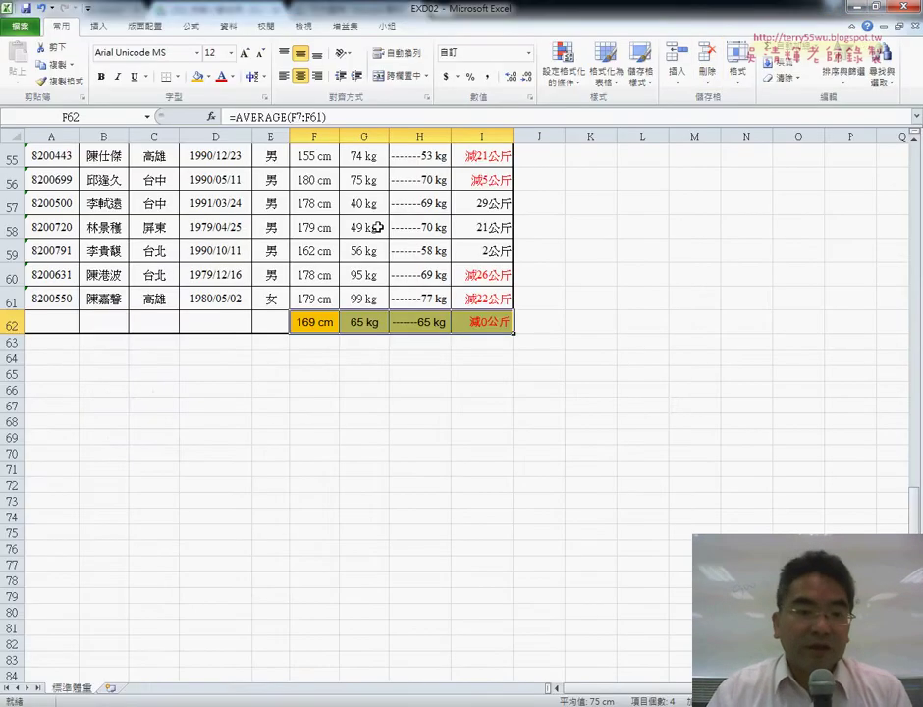
scroll(379, 228, "up", 5)
Step: Select A6:I62, from the header row down to the averages row
scroll(321, 337, "up", 5)
scroll(321, 337, "up", 8)
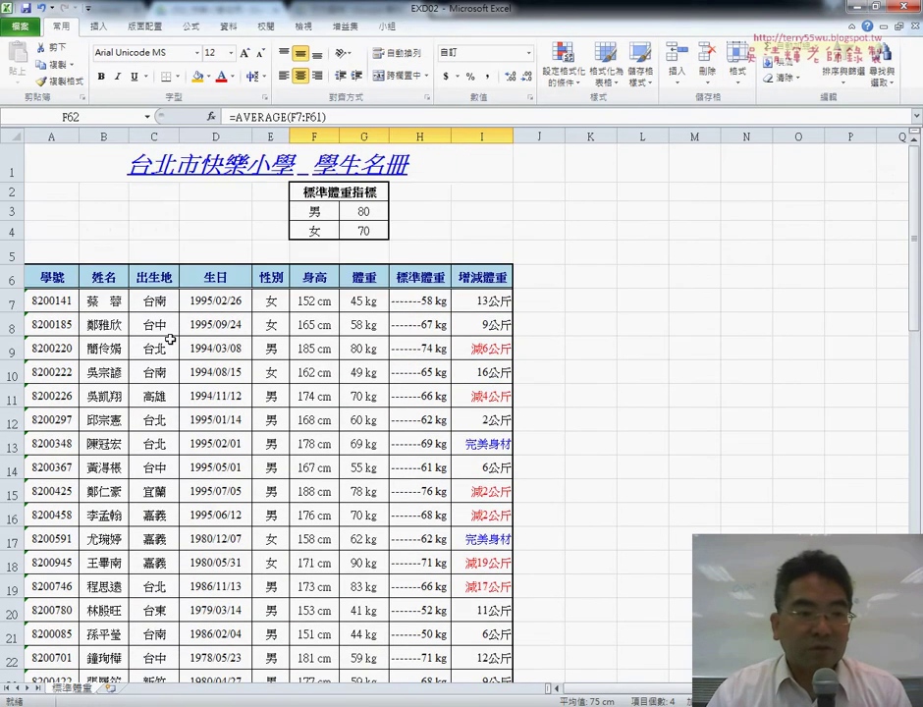
left_click(45, 272)
scroll(196, 373, "down", 4)
scroll(418, 458, "down", 8)
scroll(506, 178, "down", 2)
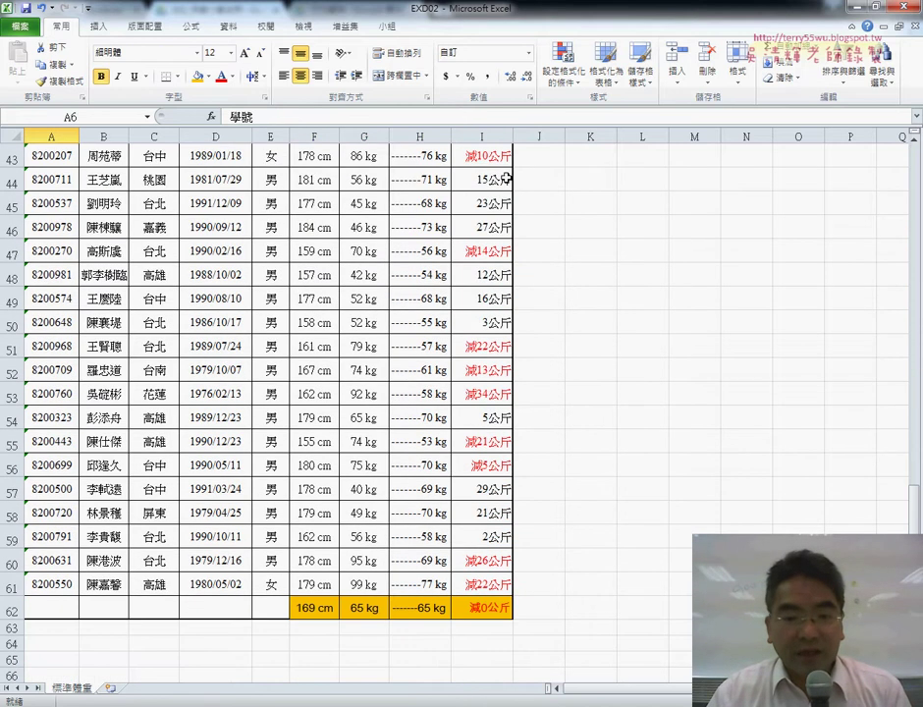
scroll(495, 459, "down", 4)
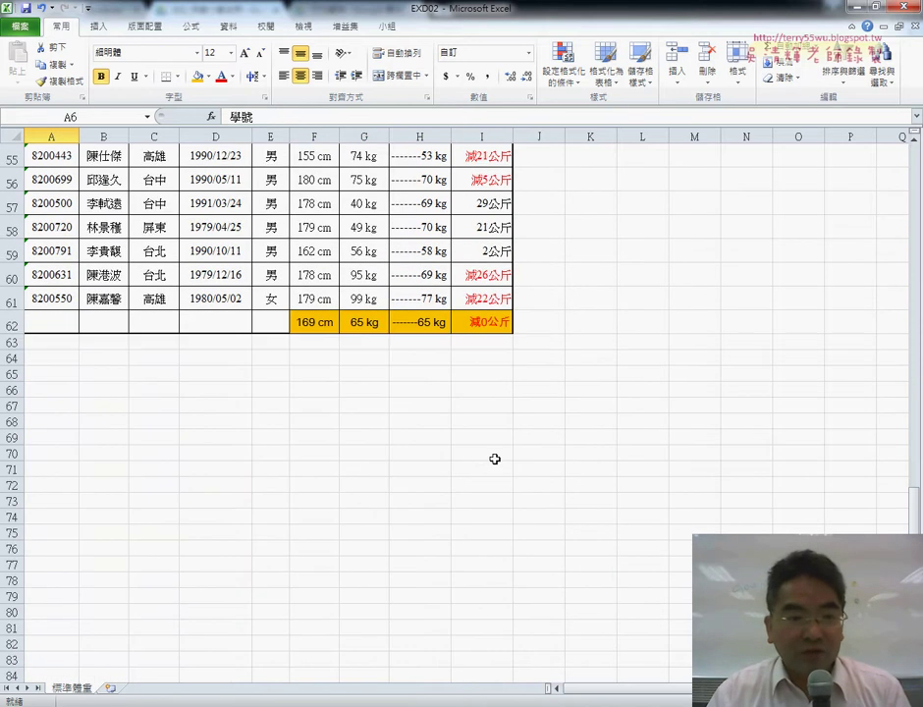
left_click(495, 328, "shift")
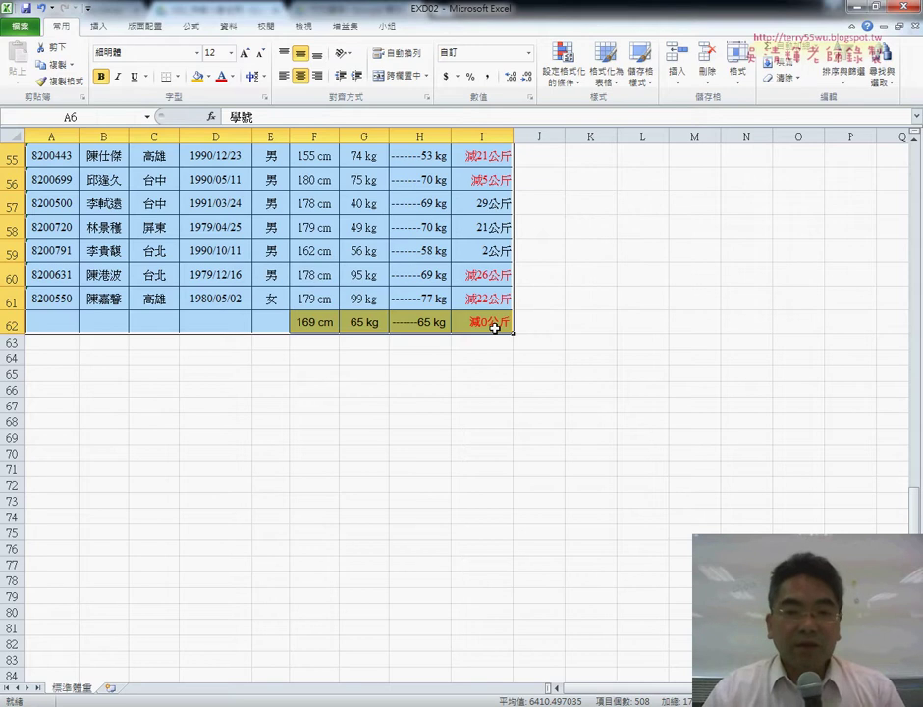
scroll(495, 328, "up", 7)
scroll(495, 328, "up", 6)
scroll(495, 328, "up", 5)
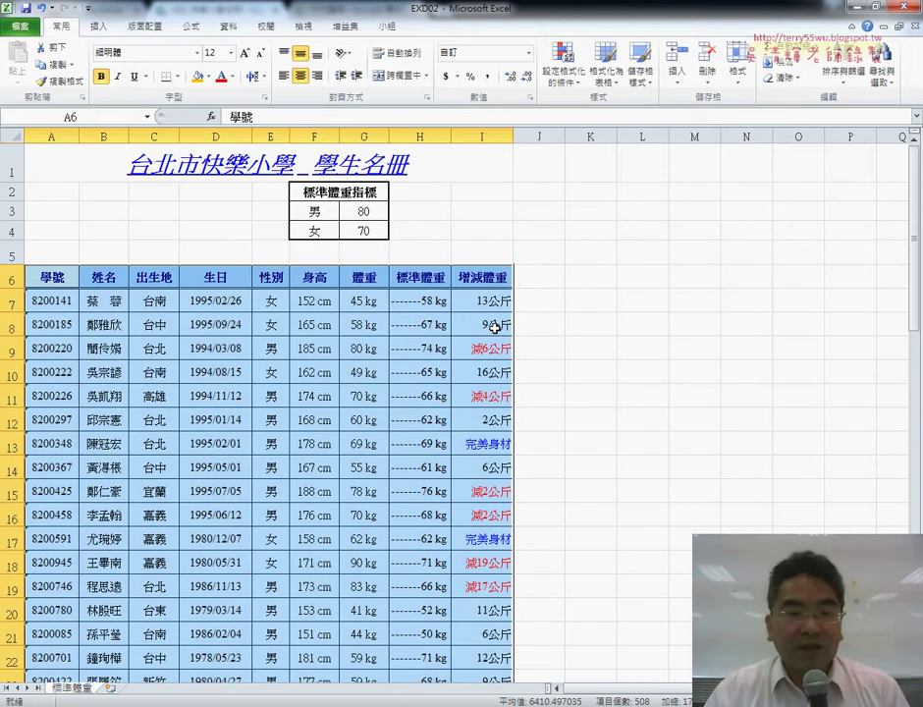
scroll(495, 328, "down", 5)
scroll(495, 328, "down", 4)
scroll(495, 328, "down", 6)
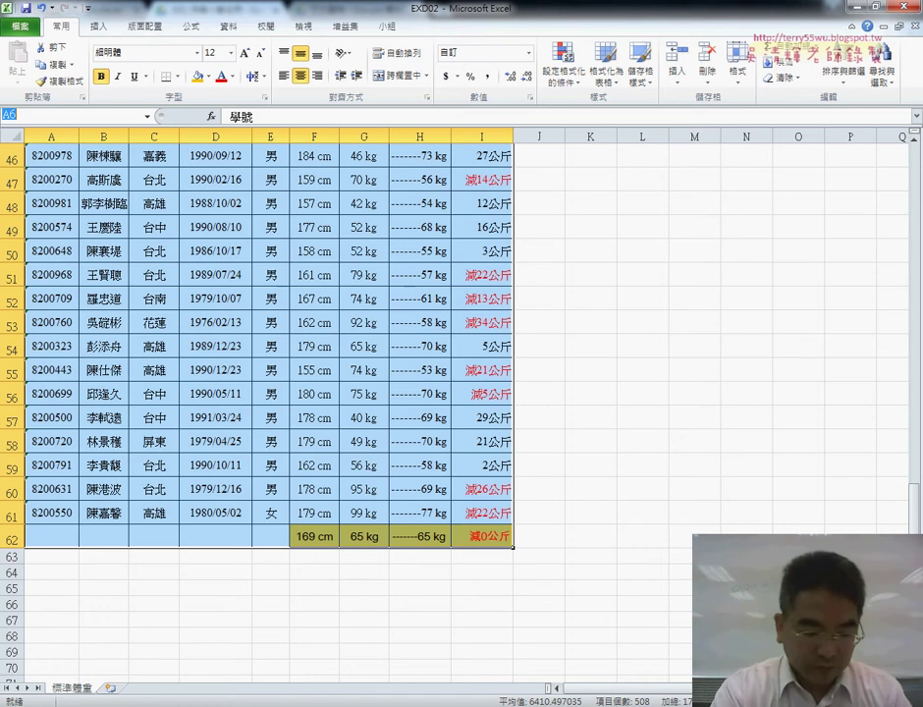
Step: Define the name 學生名冊 for A6:I62 using the Name Box
type(":I1")
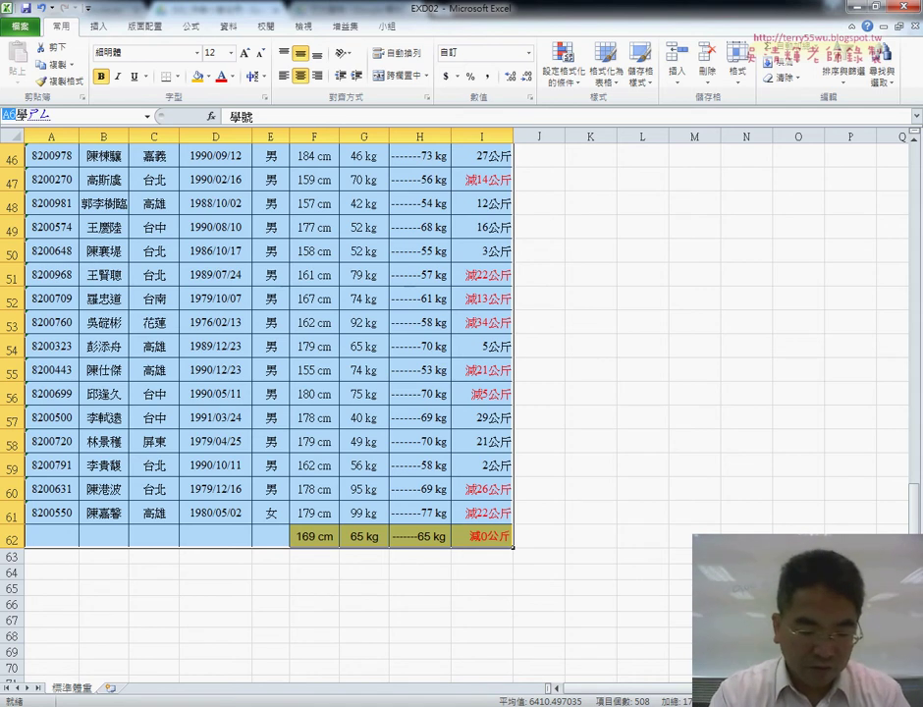
type("學生明ㄘㄜ")
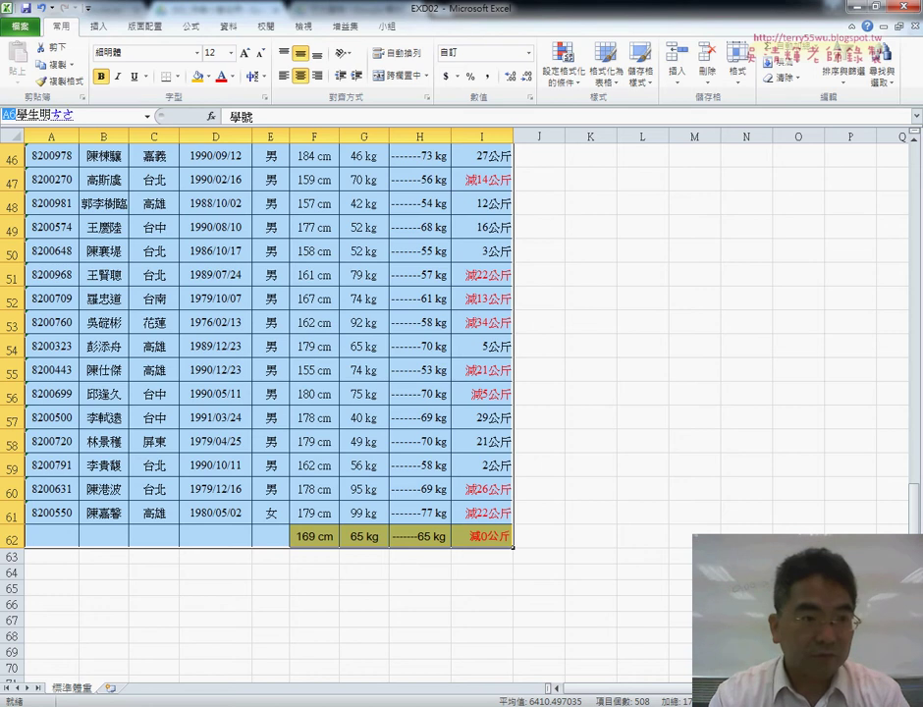
type("學生名冊")
key("Return")
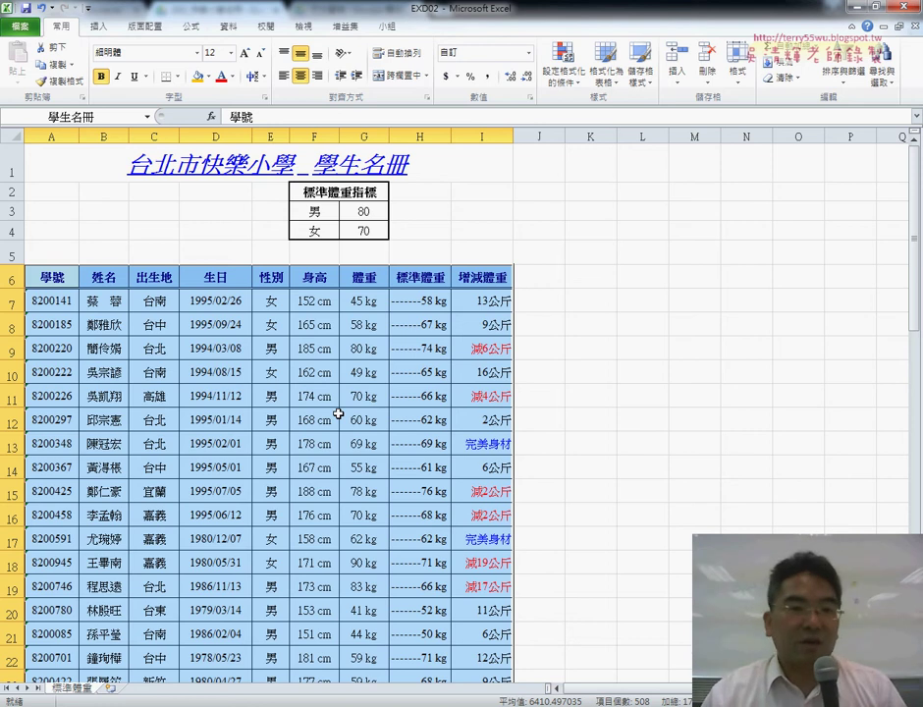
key("alt+Tab")
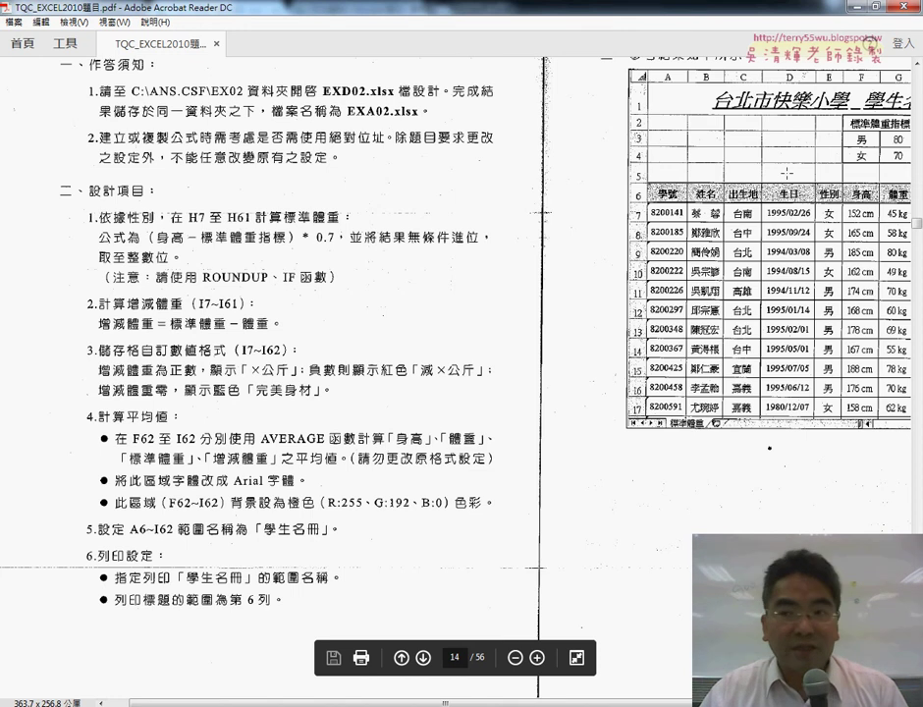
Step: After reading the PDF's print requirements, return to the EXD02 workbook
left_click(875, 6)
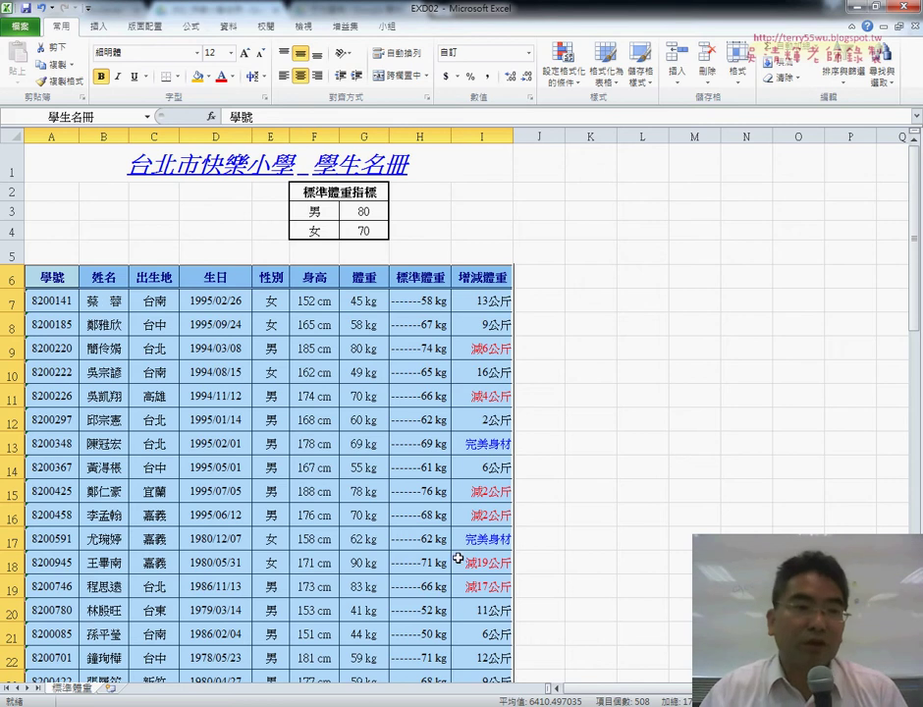
Step: Show the 版面配置 (Page Layout) ribbon commands for the roster sheet
left_click(147, 27)
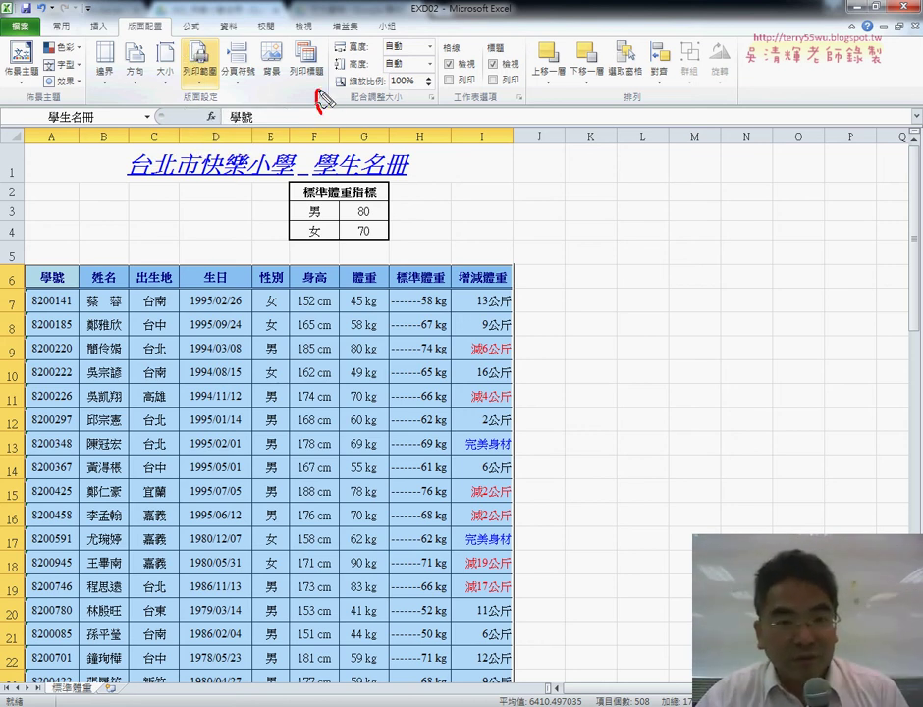
left_click_drag(322, 98, 321, 90)
mouse_move(158, 42)
left_mouse_down()
mouse_move(118, 40)
mouse_move(160, 41)
left_mouse_up()
left_click_drag(278, 95, 316, 104)
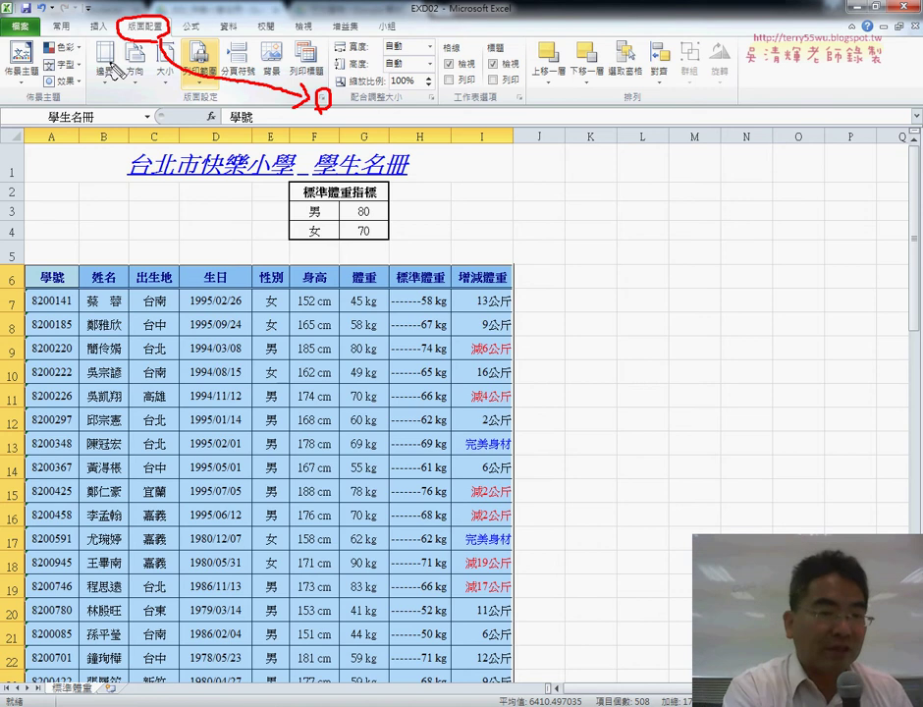
key("Escape")
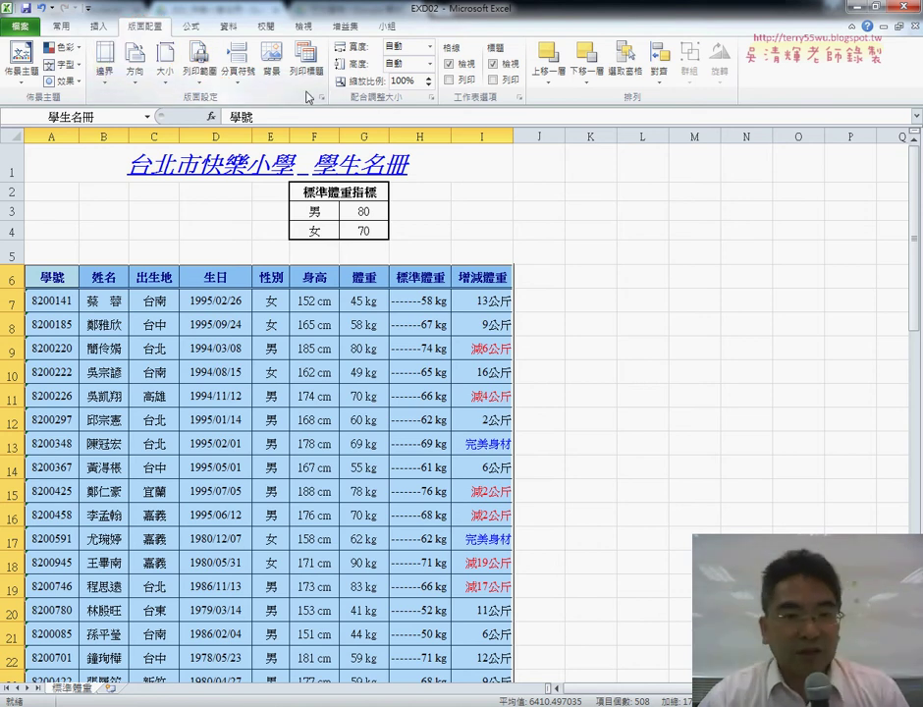
Step: In Page Setup's 工作表 tab, list named ranges with F3 for the 列印範圍 box
left_click(322, 97)
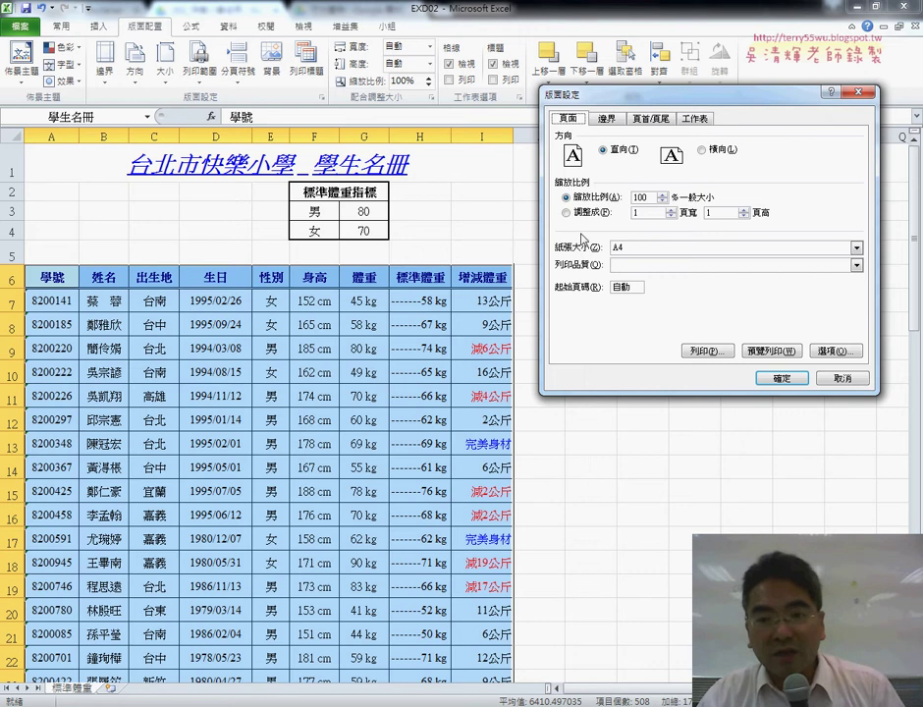
left_click_drag(630, 97, 529, 101)
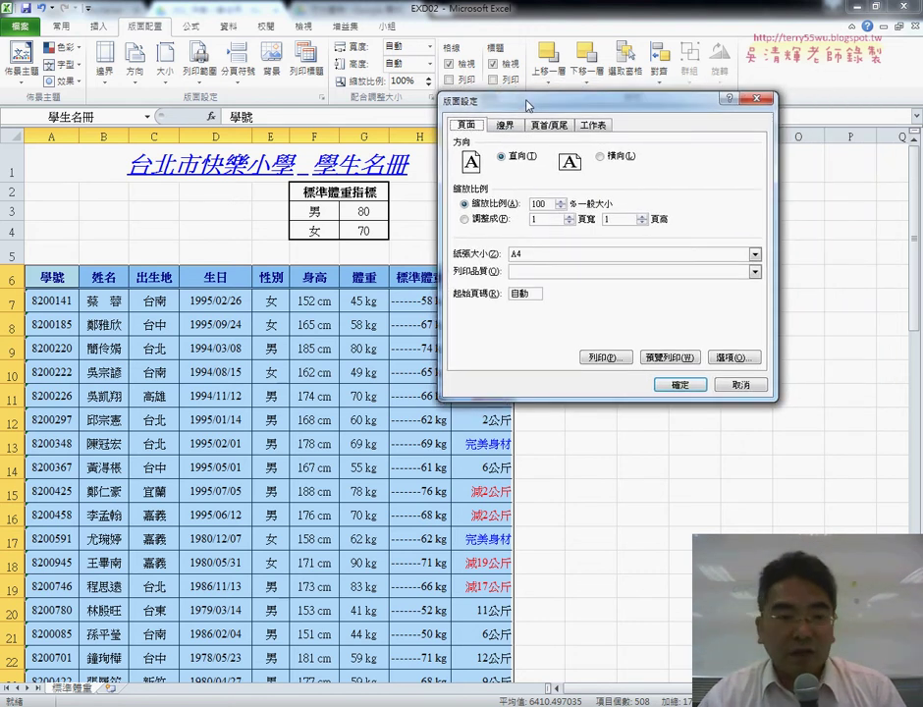
left_click_drag(529, 101, 527, 108)
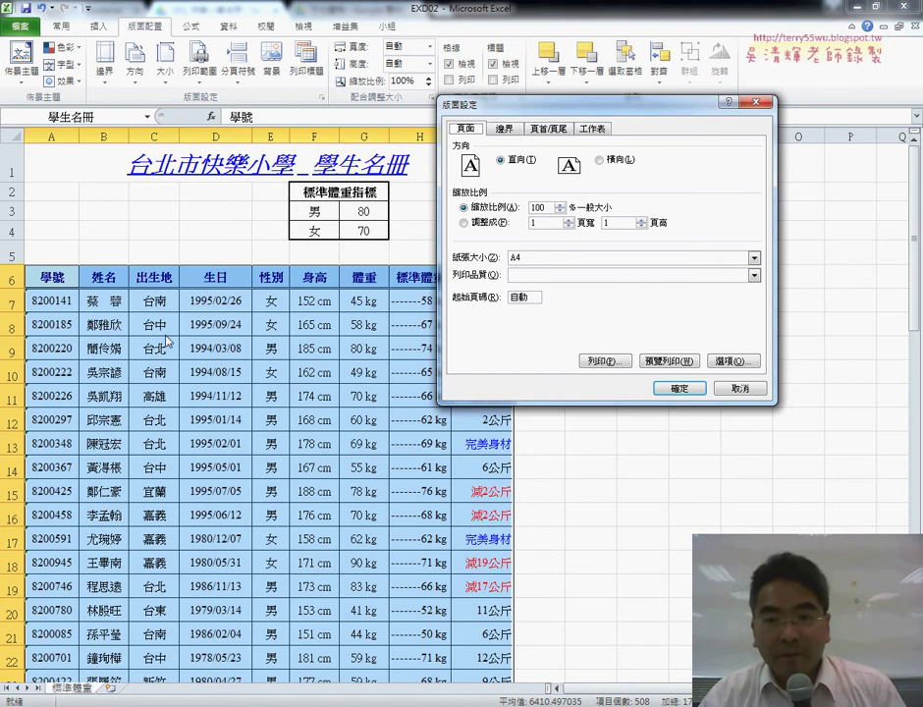
left_click(593, 130)
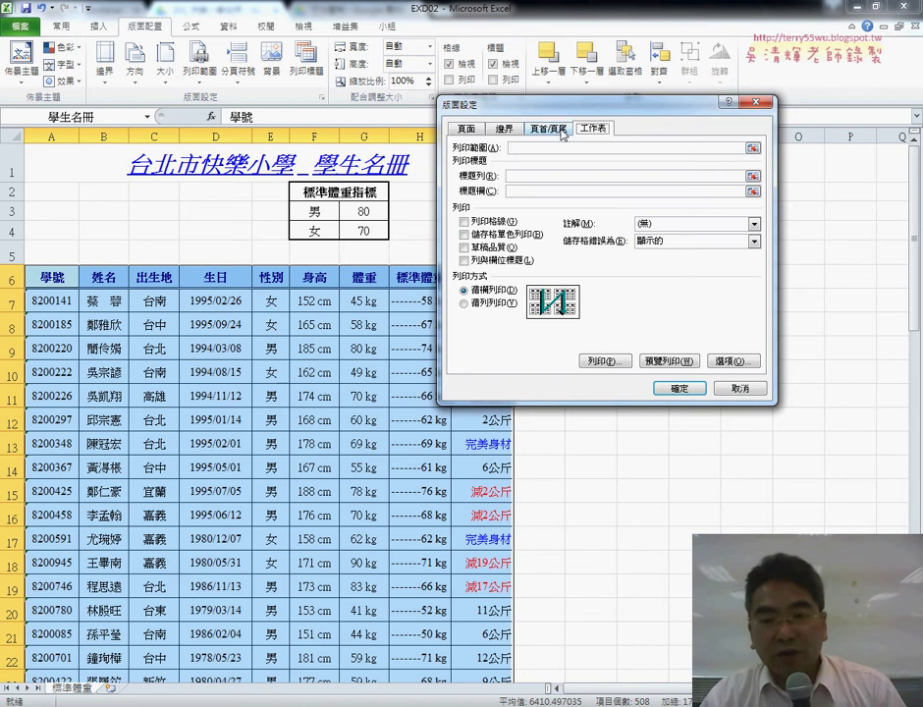
left_click(535, 148)
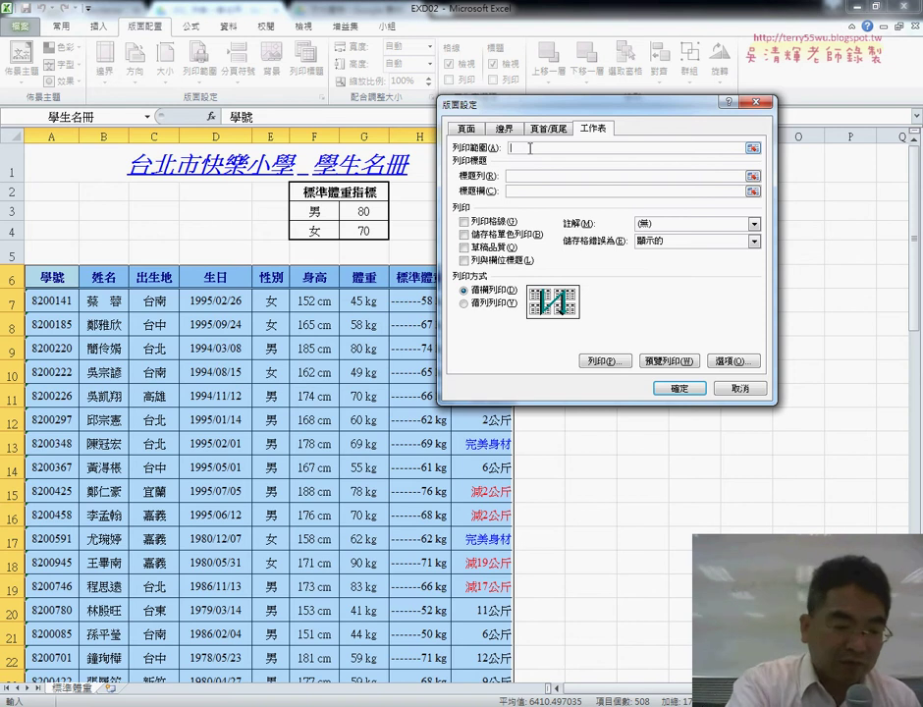
key("F3")
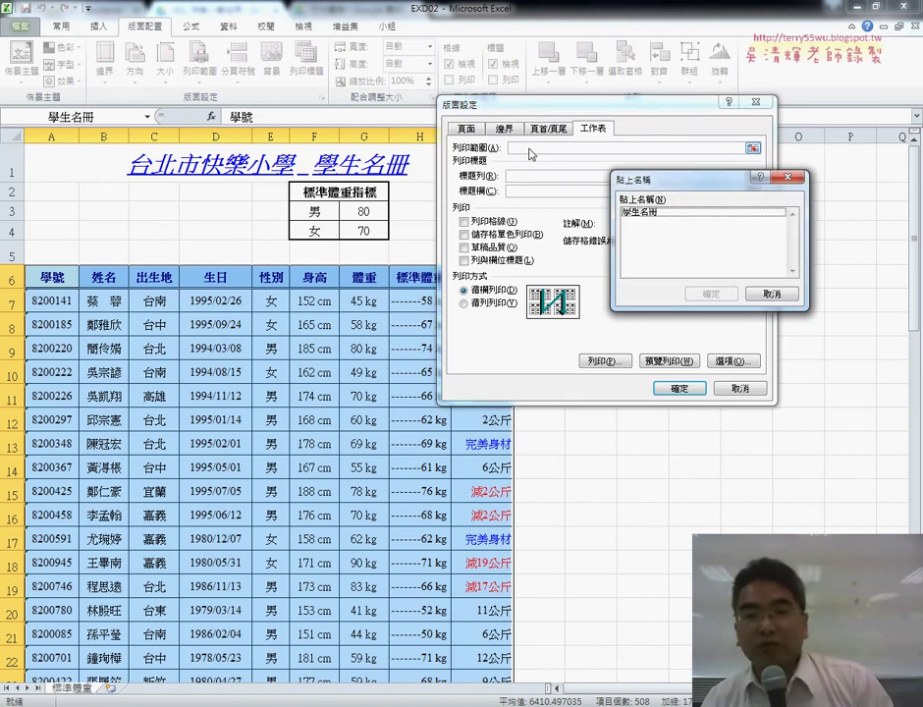
Step: Set the print area to the 學生名冊 range (A6:I62) and preview the two-page printout
left_click(636, 214)
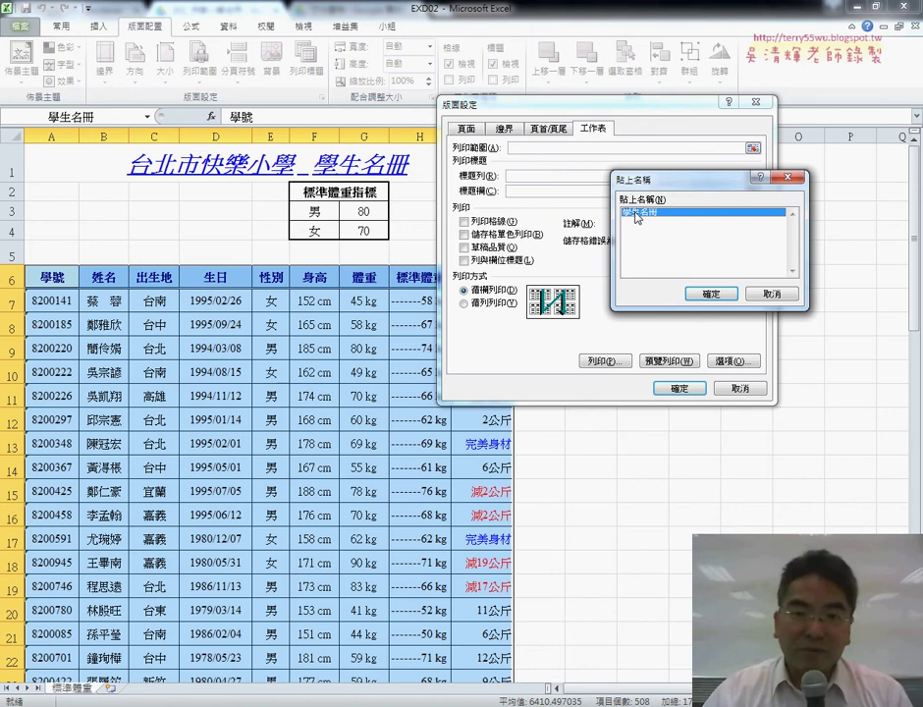
double_click(639, 213)
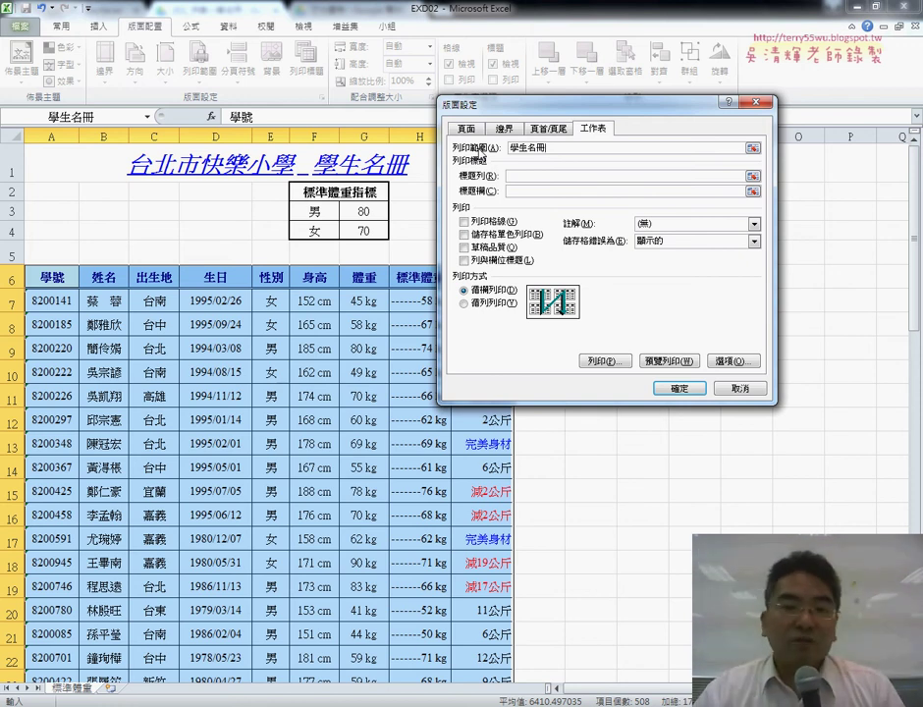
left_click_drag(548, 147, 505, 147)
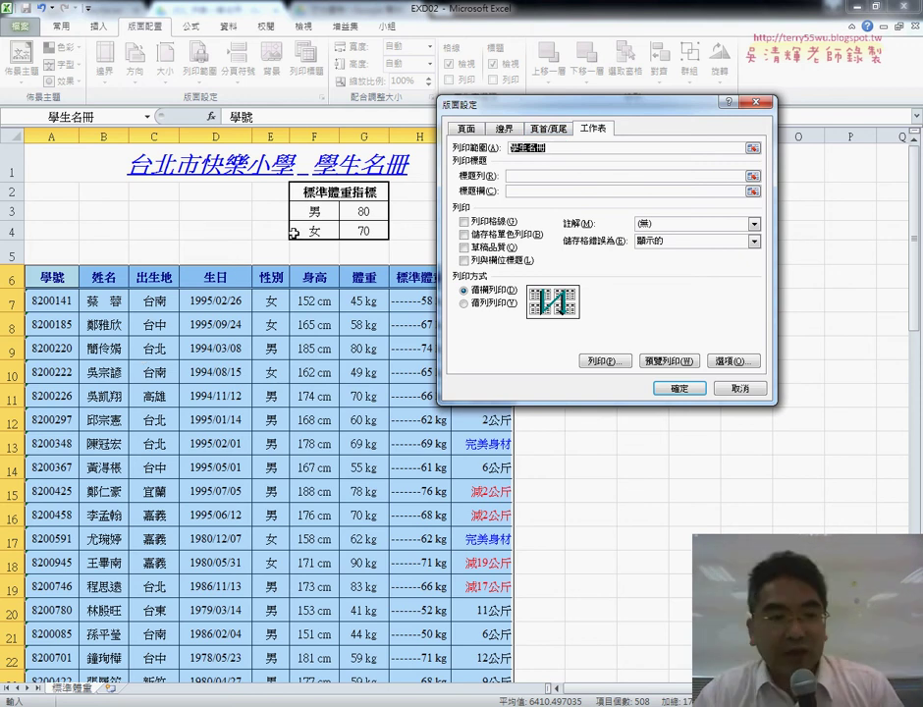
left_click_drag(48, 278, 508, 643)
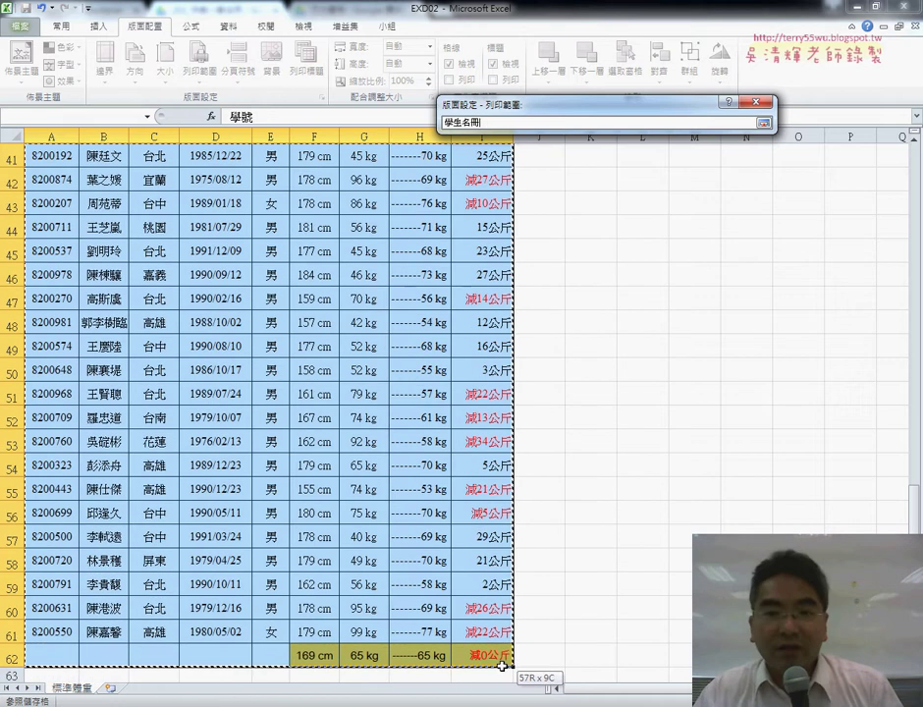
left_click_drag(509, 643, 503, 656)
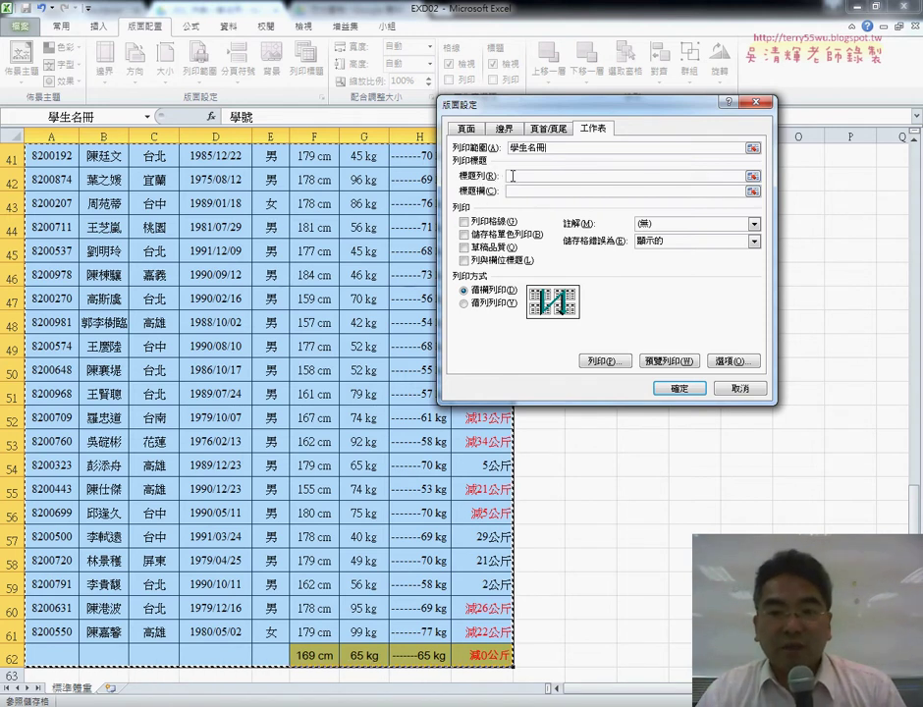
left_click(553, 179)
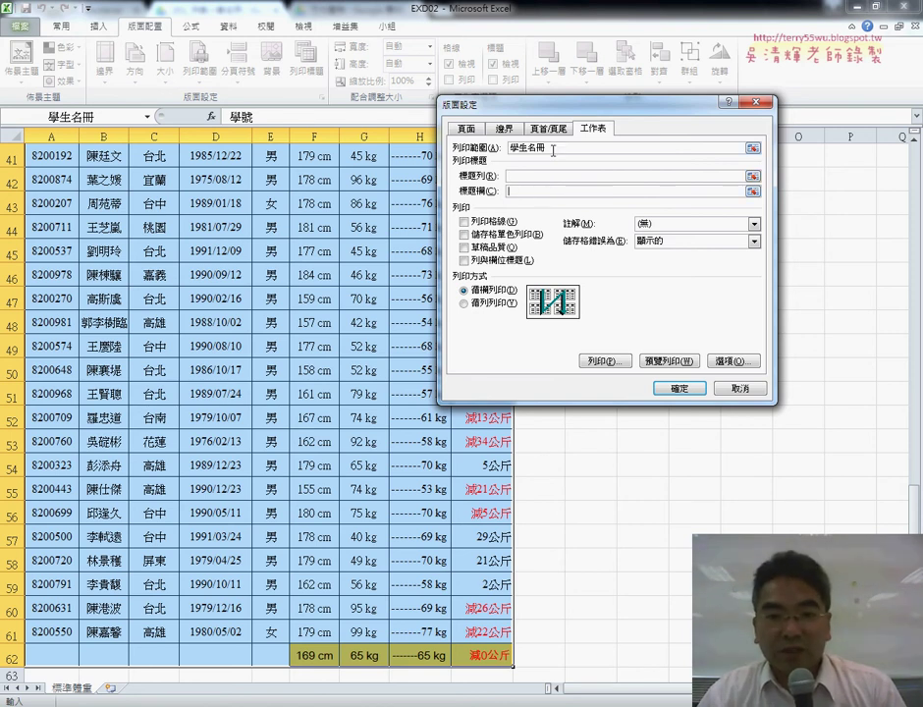
left_click(671, 362)
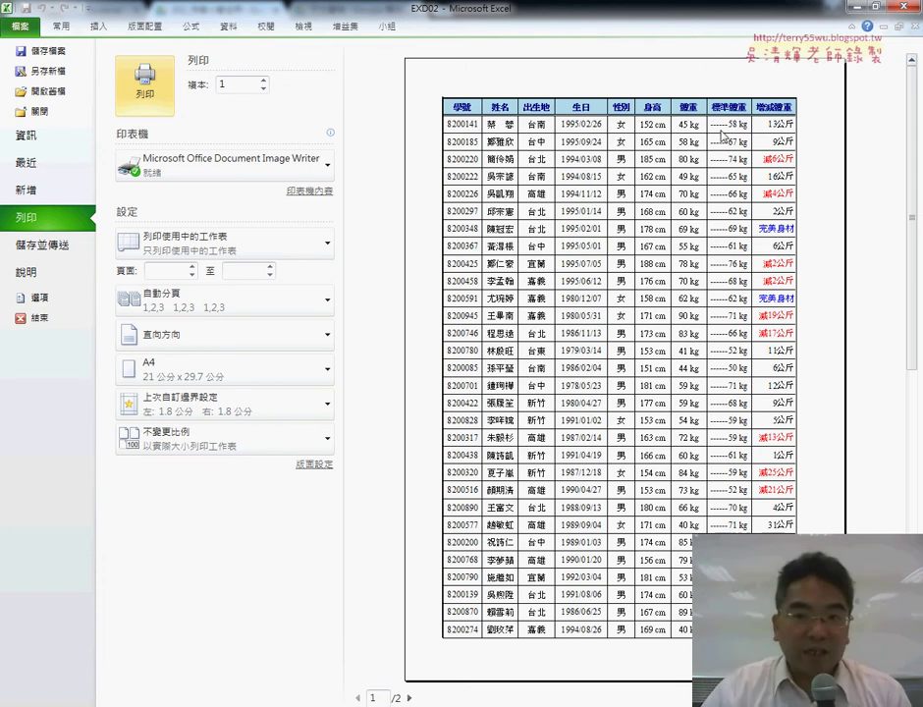
Step: View preview page 2 of 2, which ends with the orange averages row, then exit the preview
left_click(410, 698)
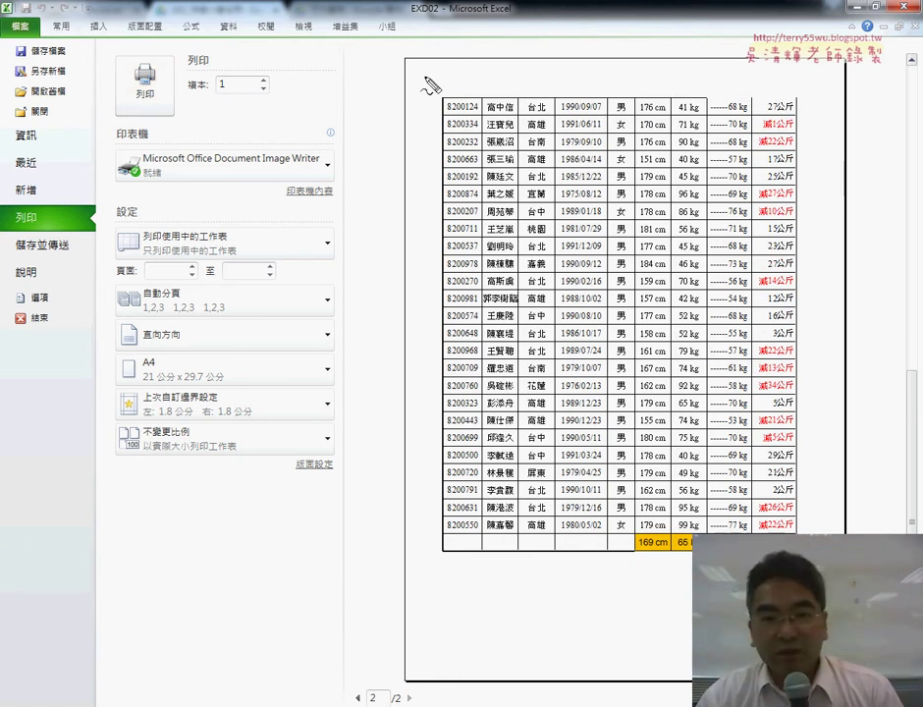
left_click_drag(425, 79, 424, 126)
mouse_move(439, 87)
left_mouse_down()
mouse_move(508, 86)
mouse_move(426, 129)
left_mouse_up()
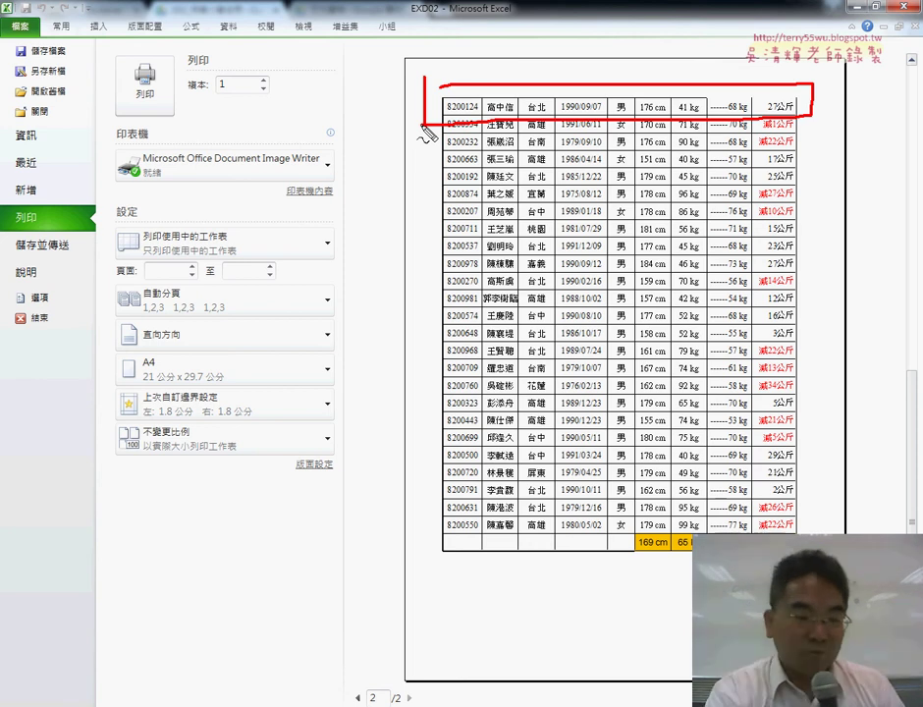
key("Escape")
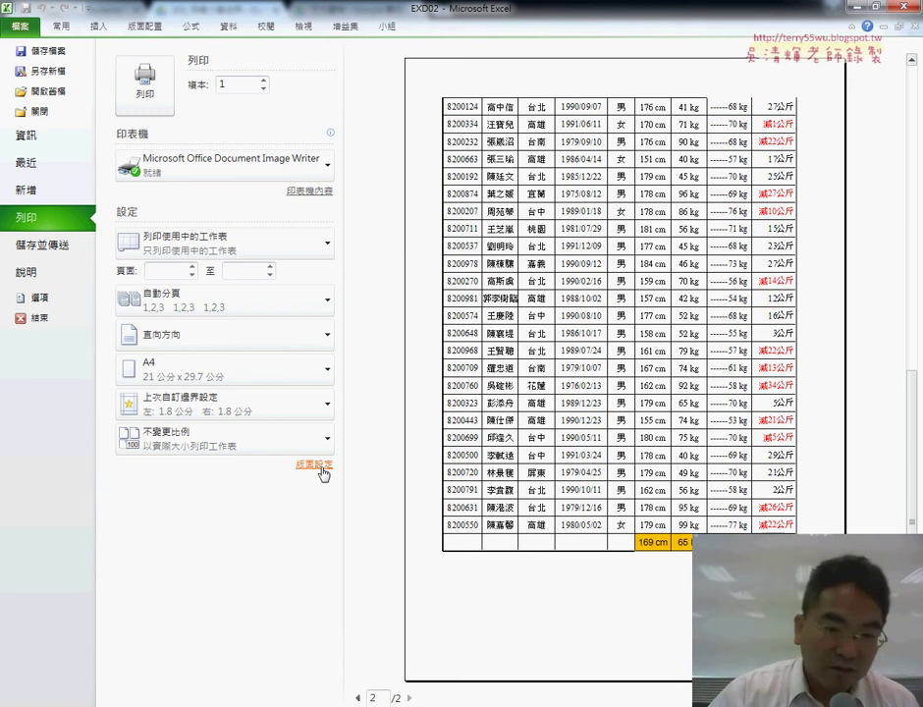
mouse_move(419, 397)
left_mouse_down()
mouse_move(329, 446)
mouse_move(322, 486)
left_mouse_up()
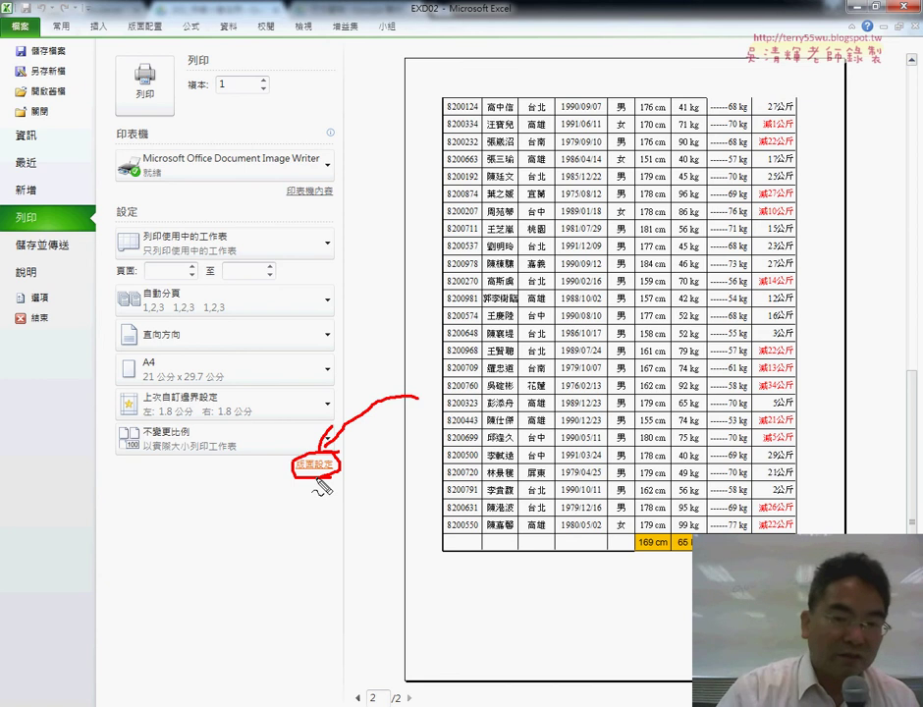
key("Escape")
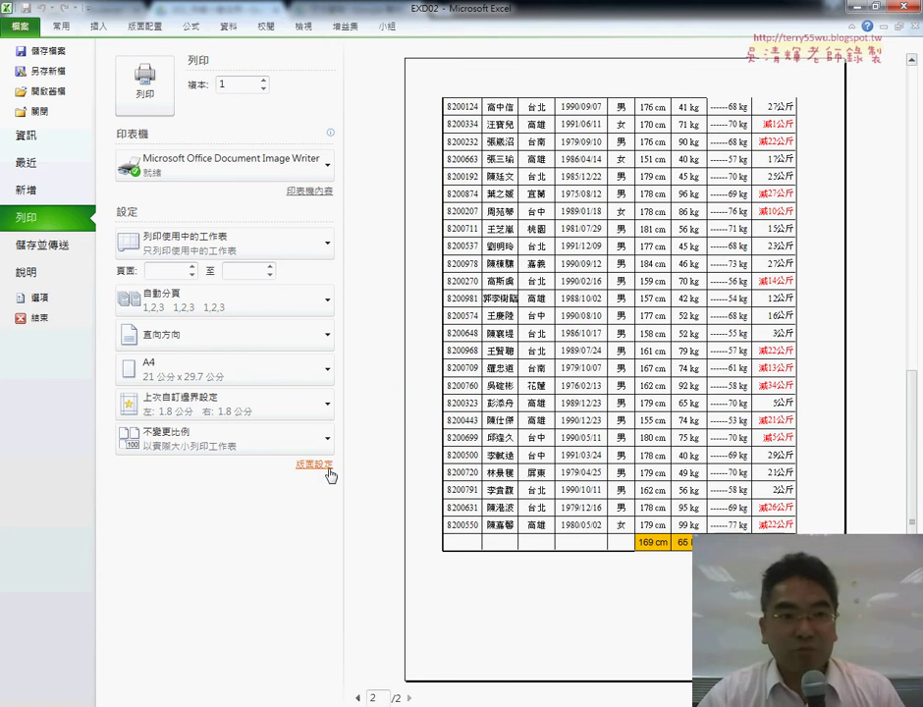
Step: Return to the worksheet and open the Sheet tab of Page Setup at Rows to repeat at top
left_click(146, 27)
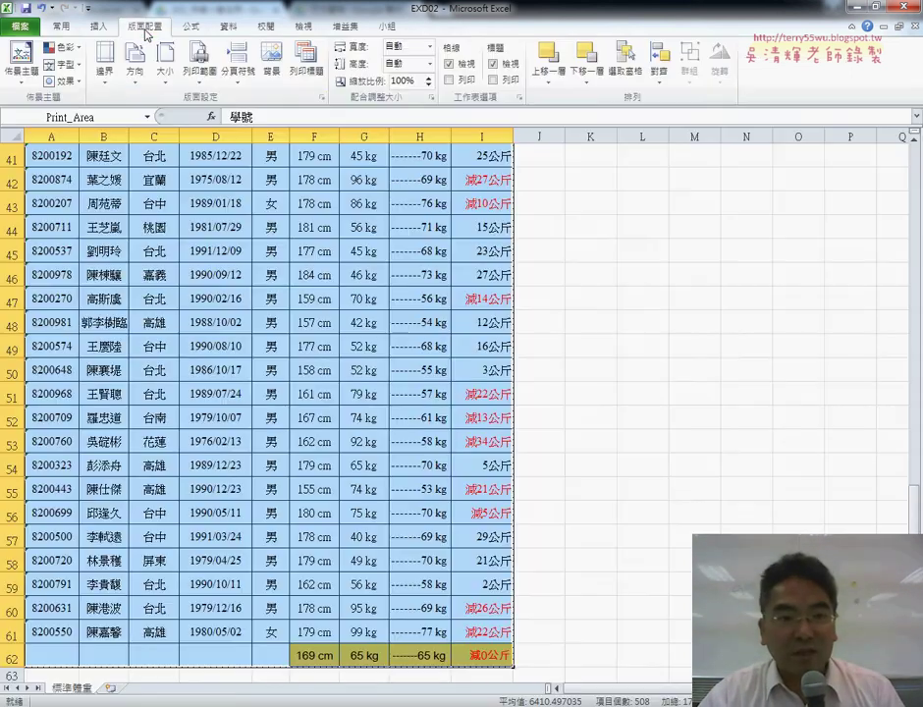
left_click(323, 99)
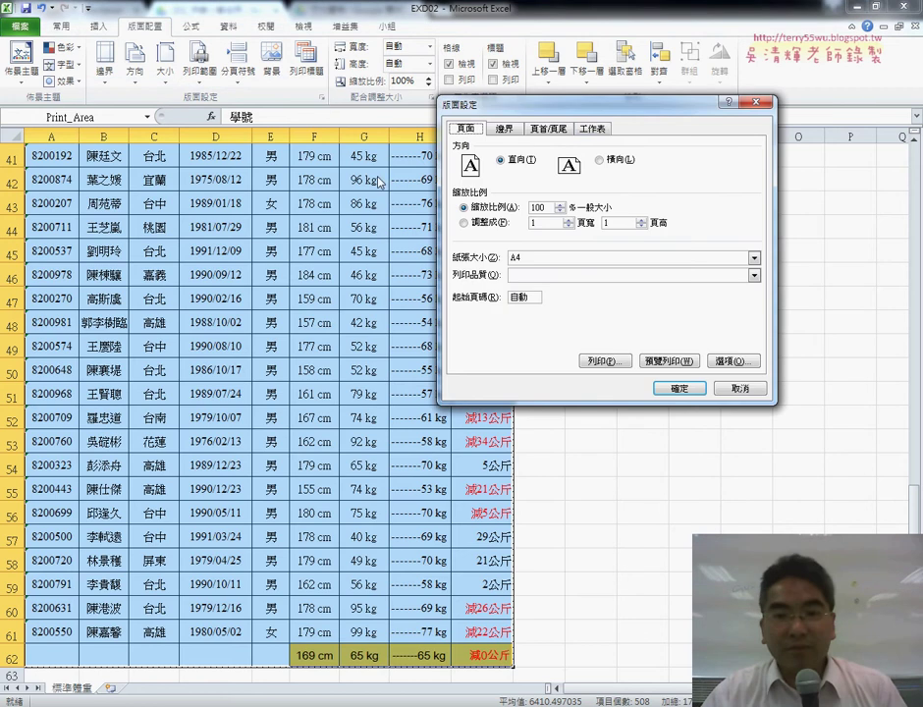
left_click(597, 130)
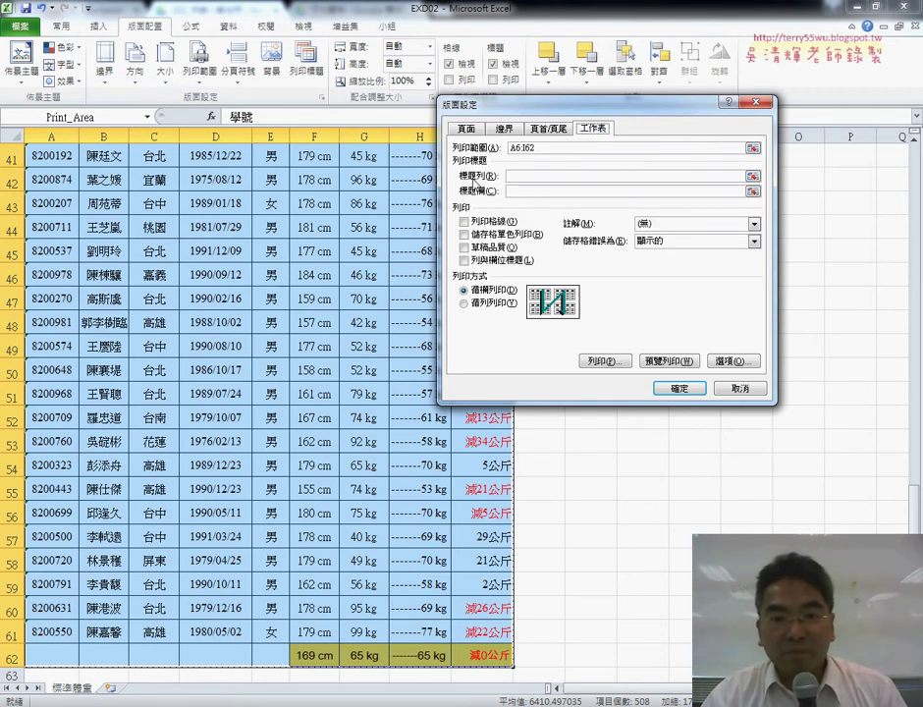
left_click(570, 176)
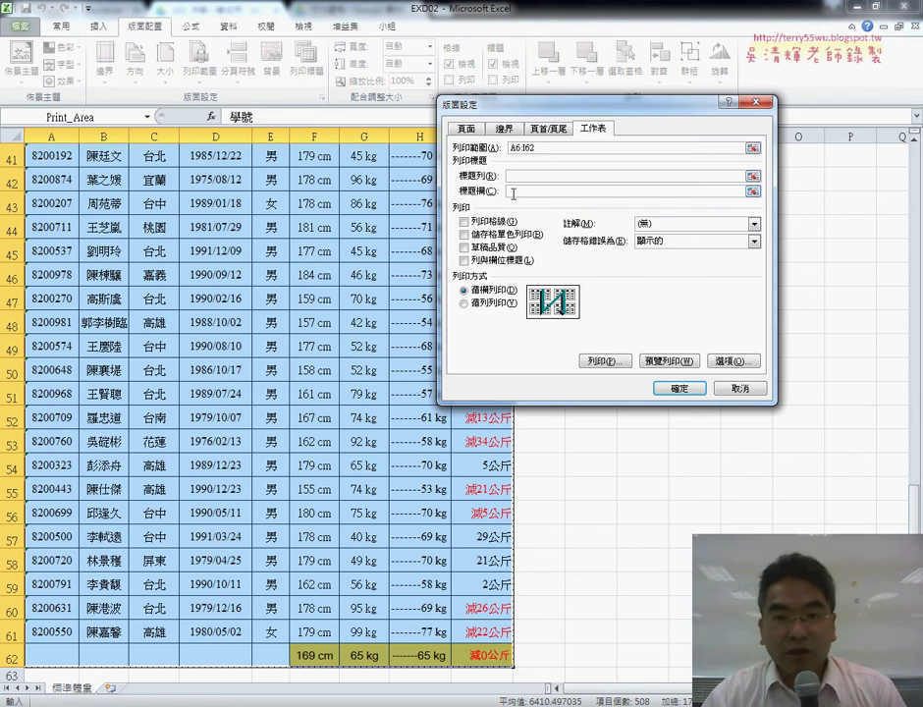
left_click(512, 193)
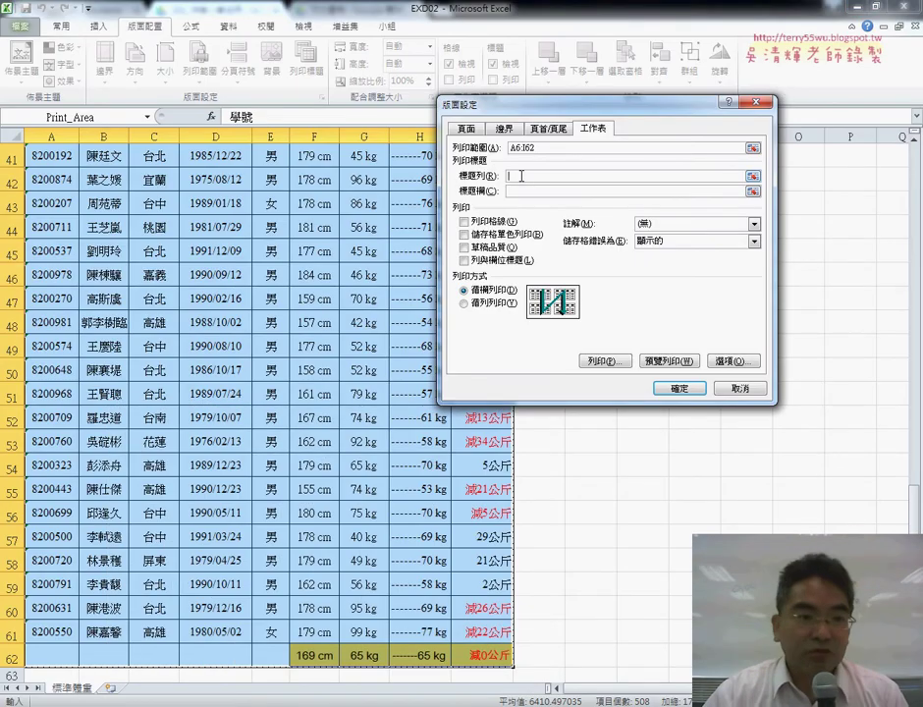
Step: Select row 6 on the sheet so Rows to repeat at top reads $6:$6
scroll(44, 253, "up", 2)
scroll(45, 252, "up", 3)
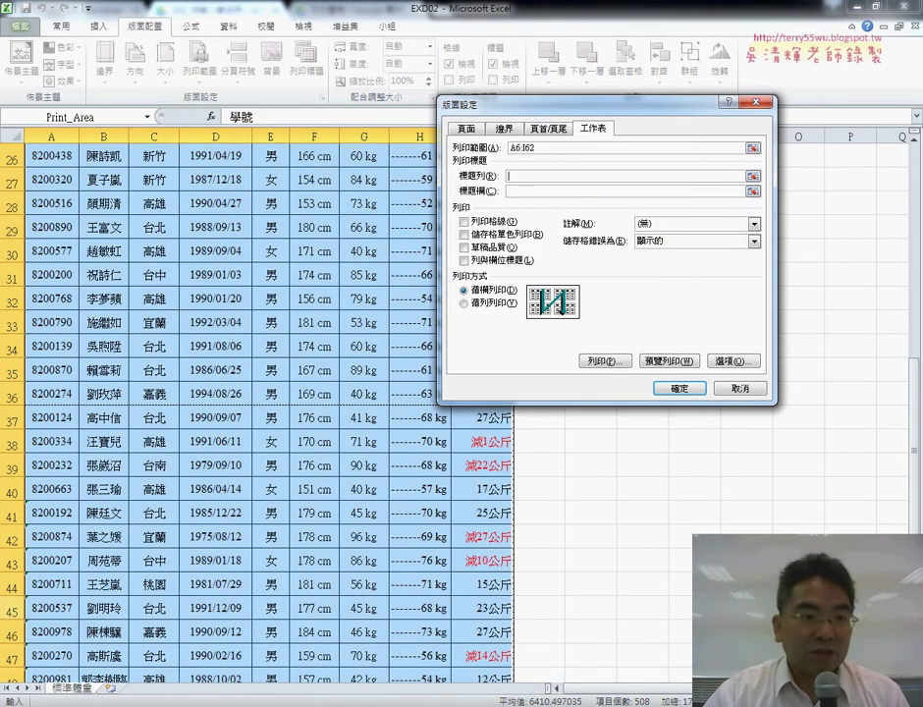
scroll(44, 252, "up", 7)
scroll(44, 252, "up", 2)
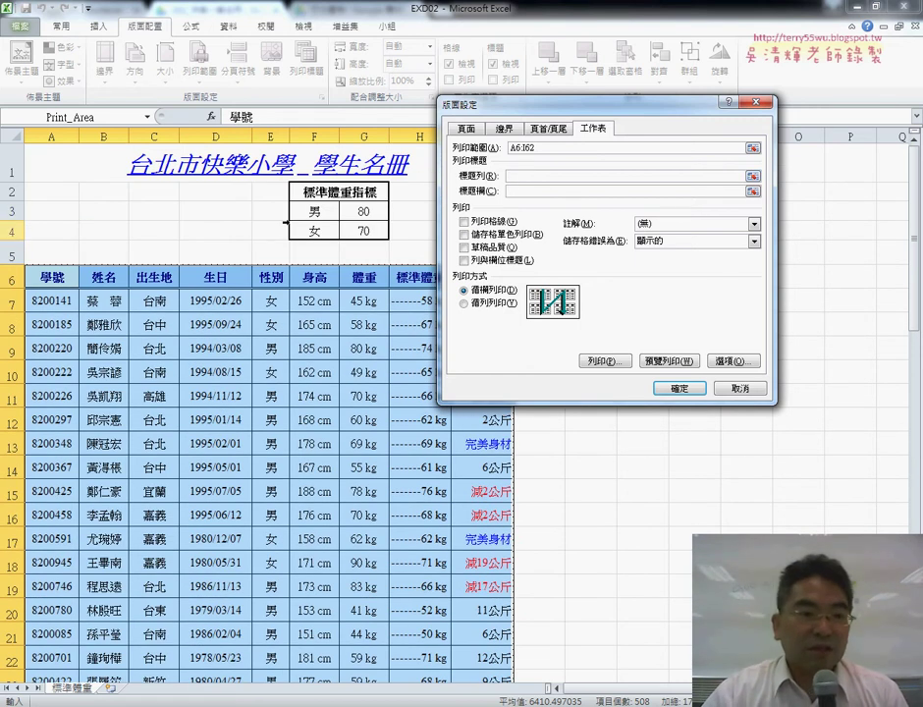
left_click(9, 279)
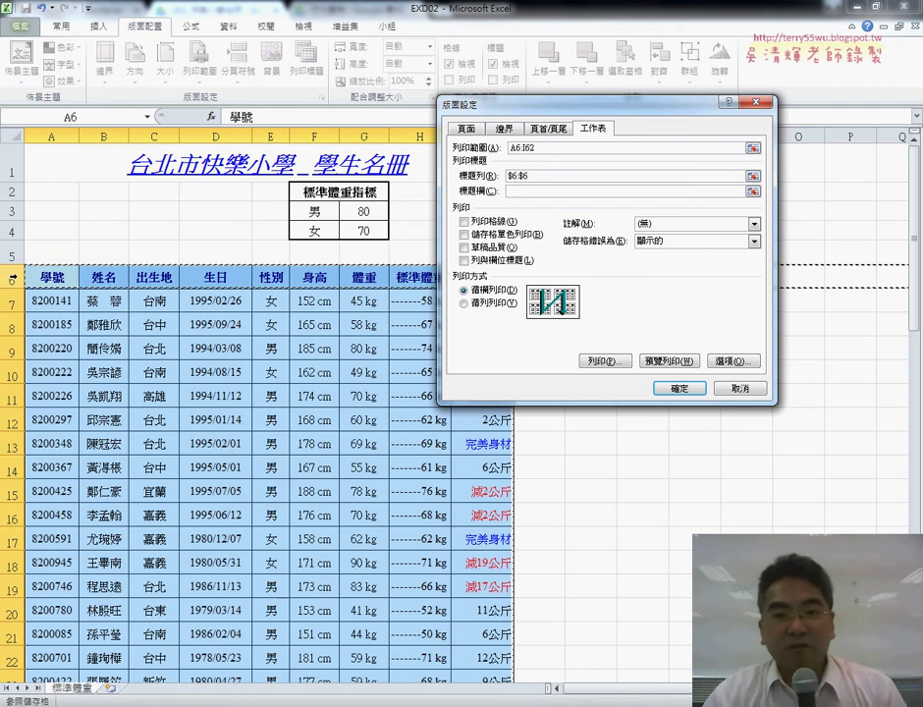
left_click(632, 177)
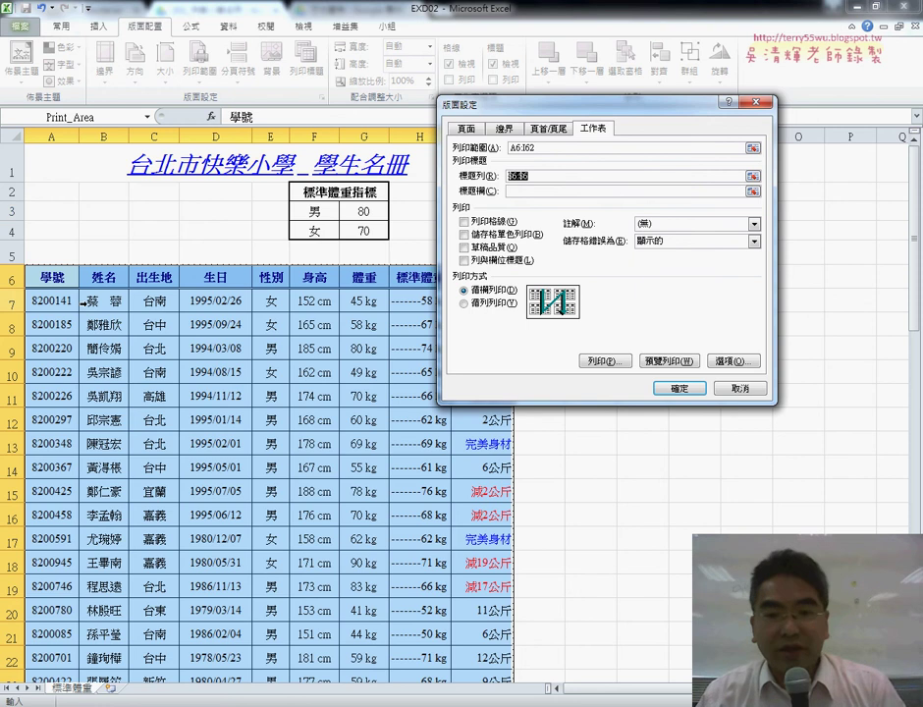
Step: Preview page 2 showing the repeated row 6 header, then close Page Setup and return to the worksheet
left_click(666, 361)
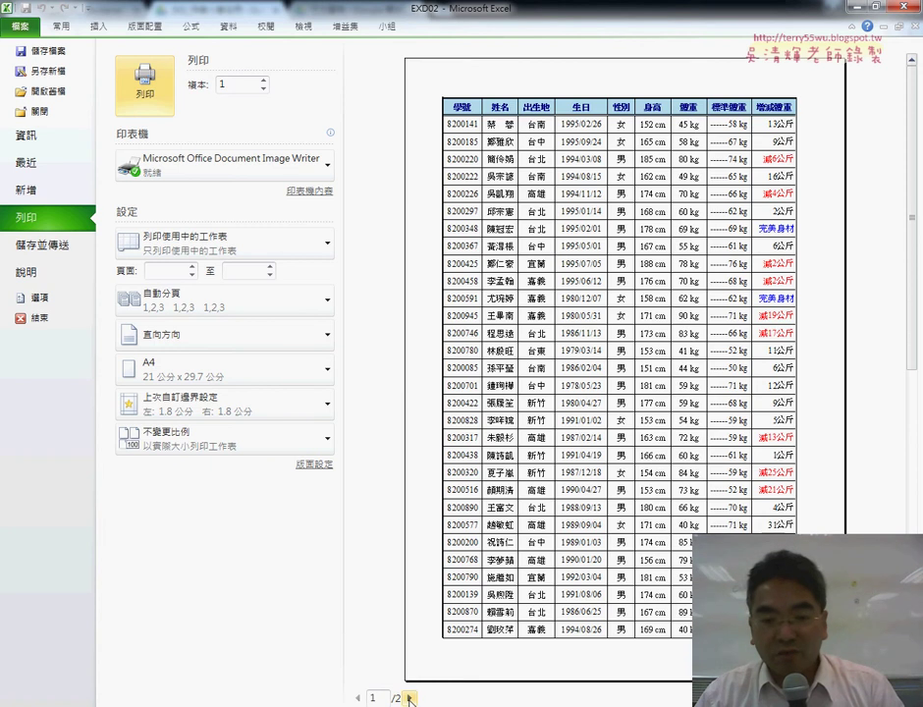
left_click(410, 699)
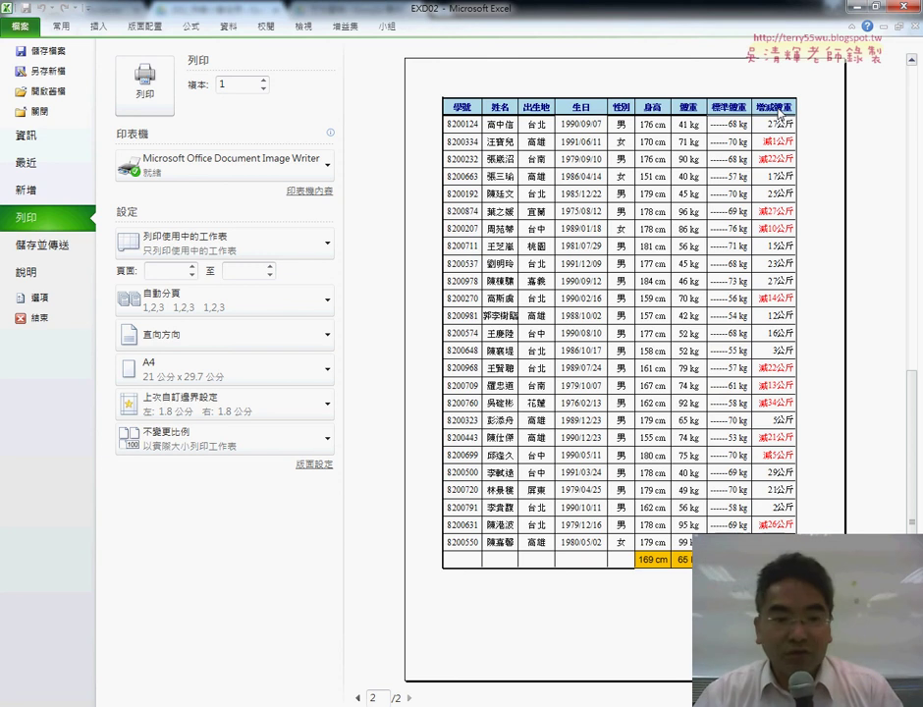
left_click(314, 464)
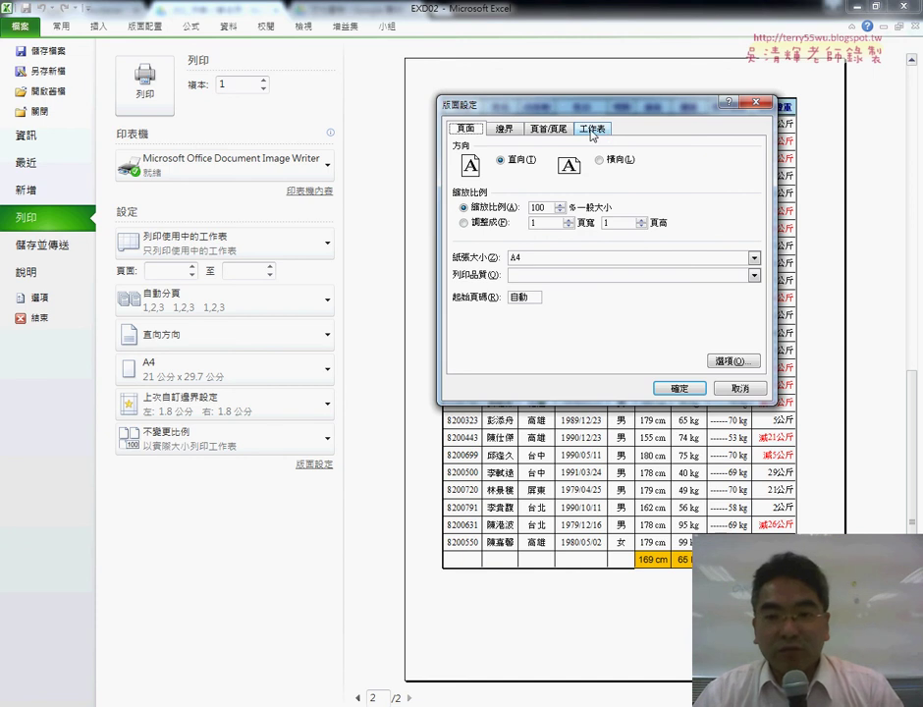
left_click(740, 388)
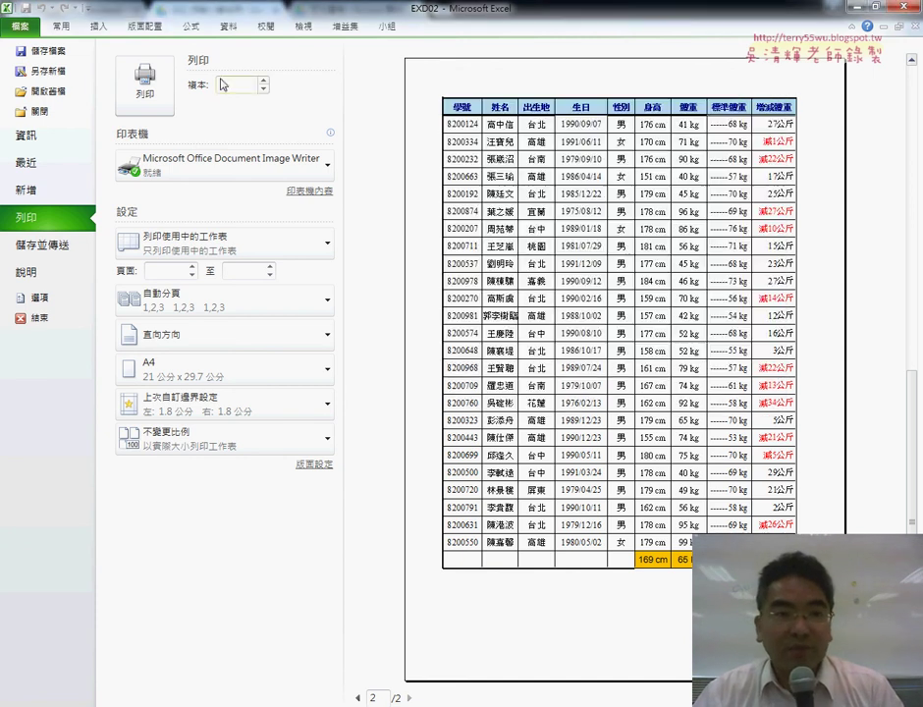
left_click(145, 27)
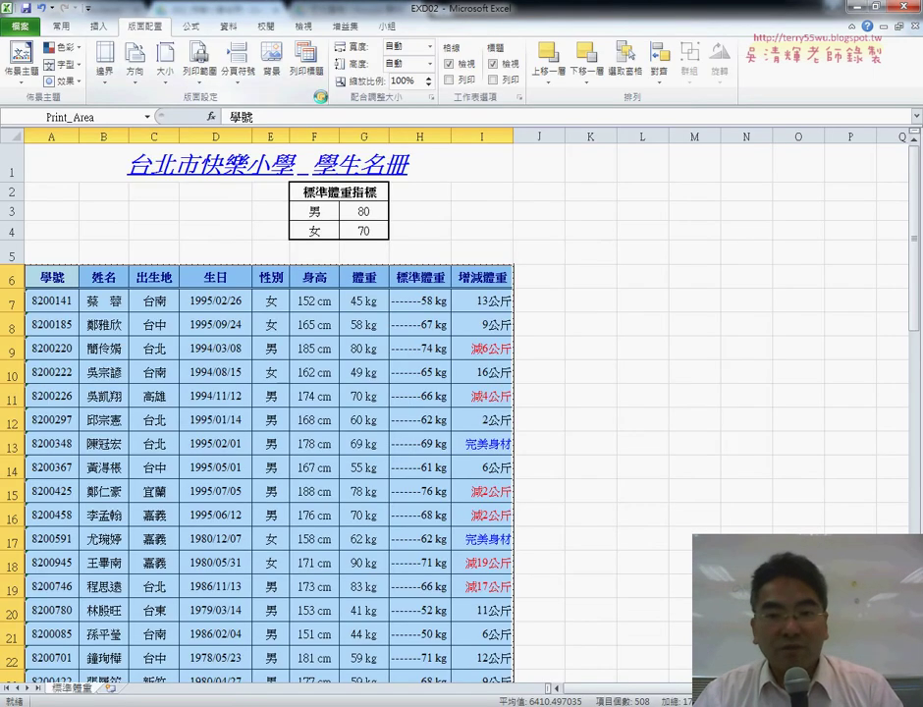
Step: In Page Setup's Sheet tab, replace print area A6:I62 with the name 學生名冊 via F3
left_click(321, 96)
left_click(599, 135)
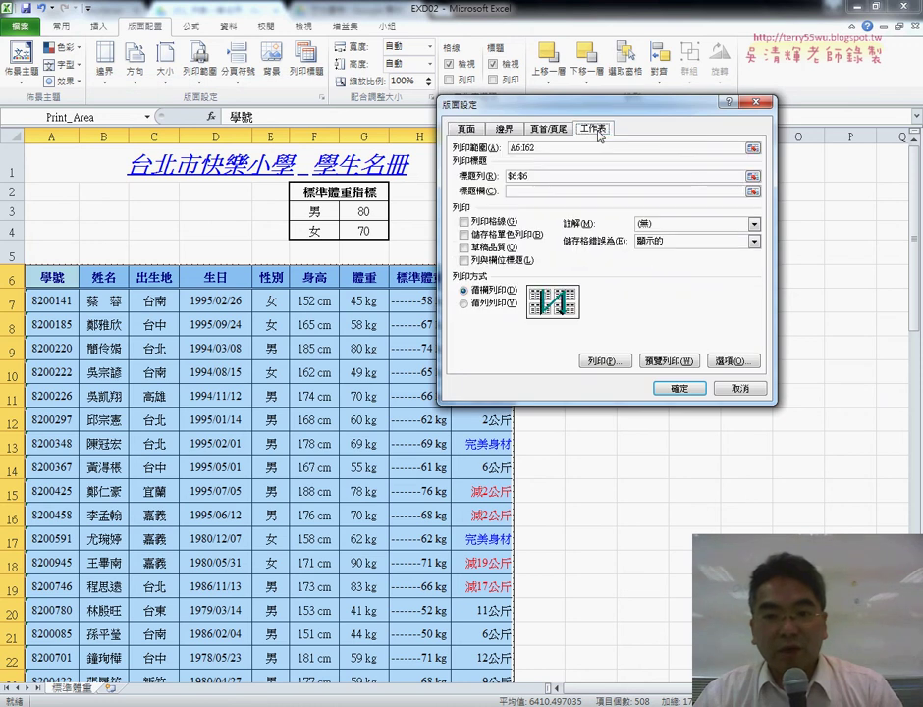
left_click(525, 147)
double_click(529, 147)
key("Delete")
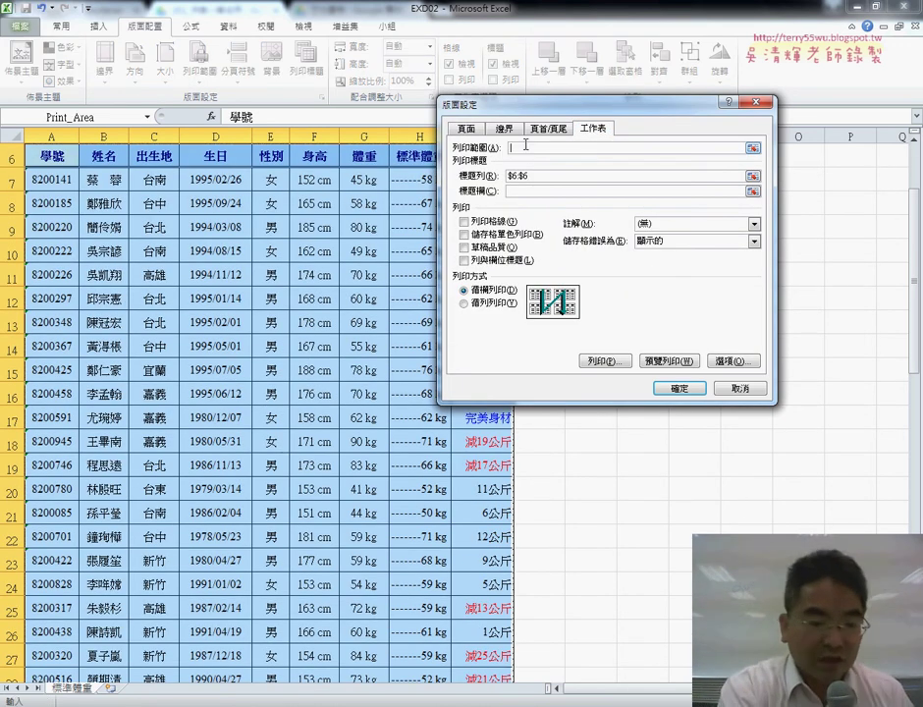
key("F3")
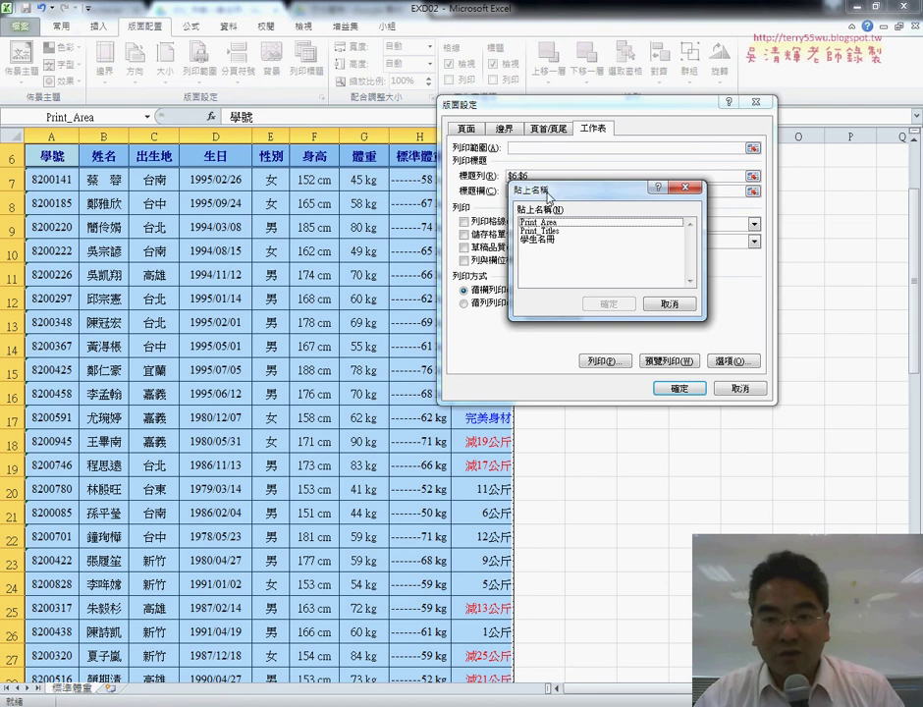
double_click(537, 239)
left_click(537, 176)
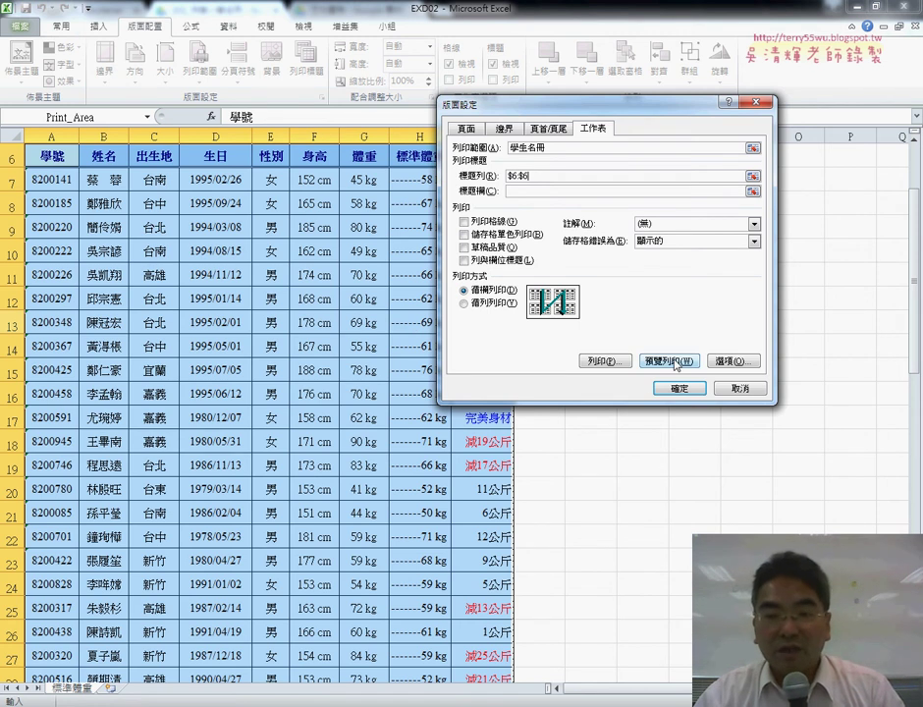
Step: Preview both pages of the printout, then switch to the exam instructions PDF in Adobe Reader
left_click(676, 362)
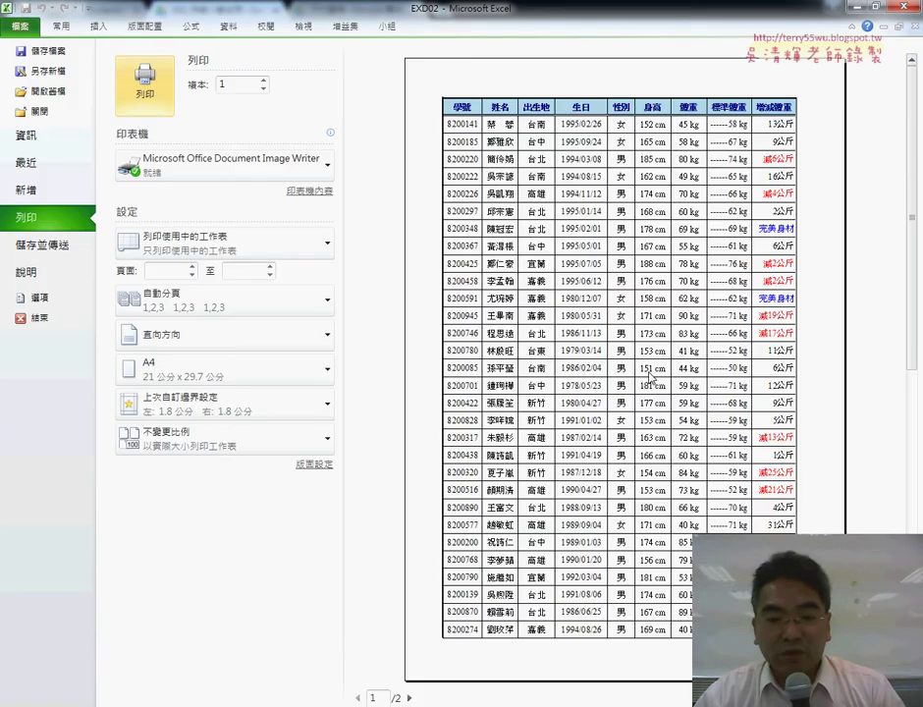
left_click(408, 698)
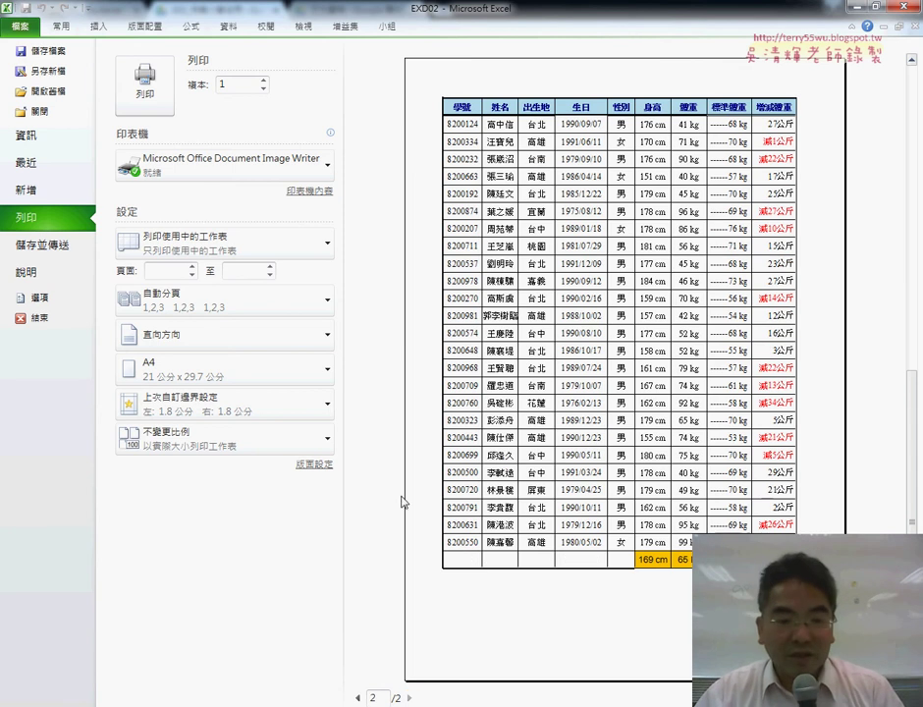
key("alt+Tab")
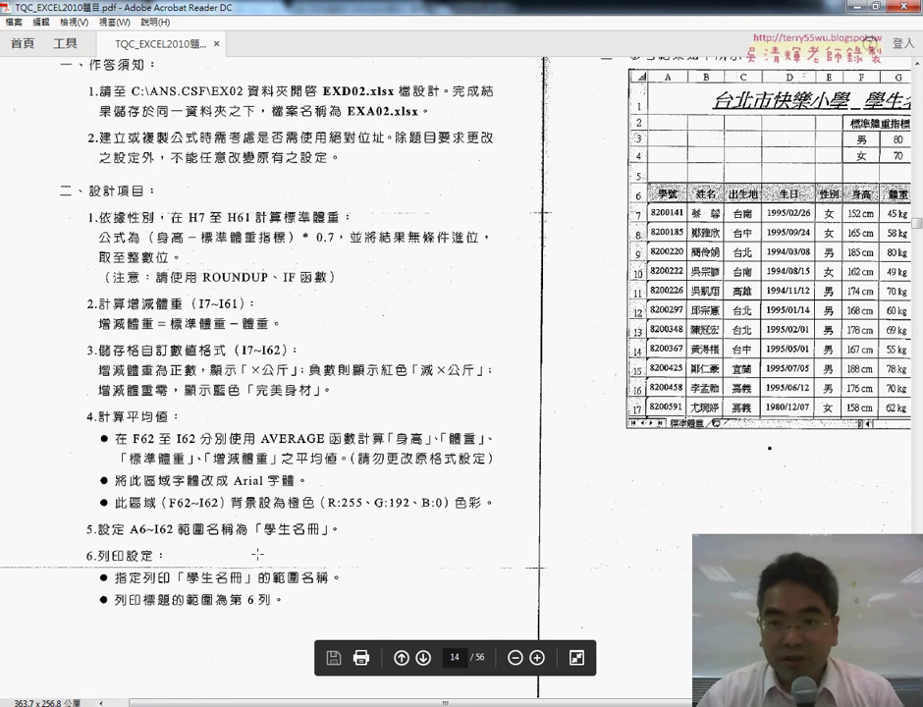
scroll(257, 555, "up", 1)
scroll(257, 555, "up", 1)
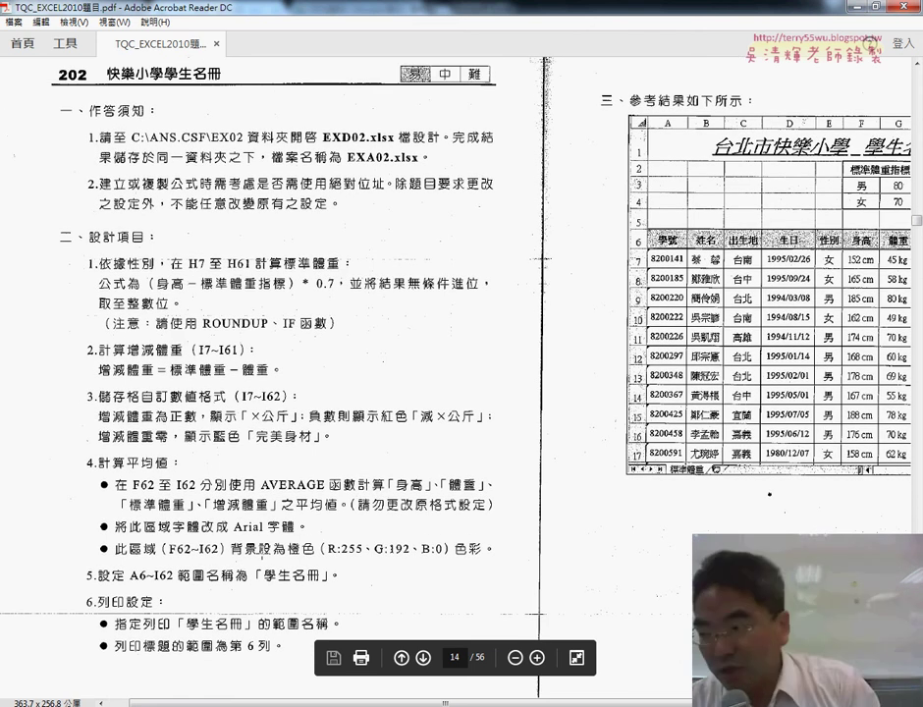